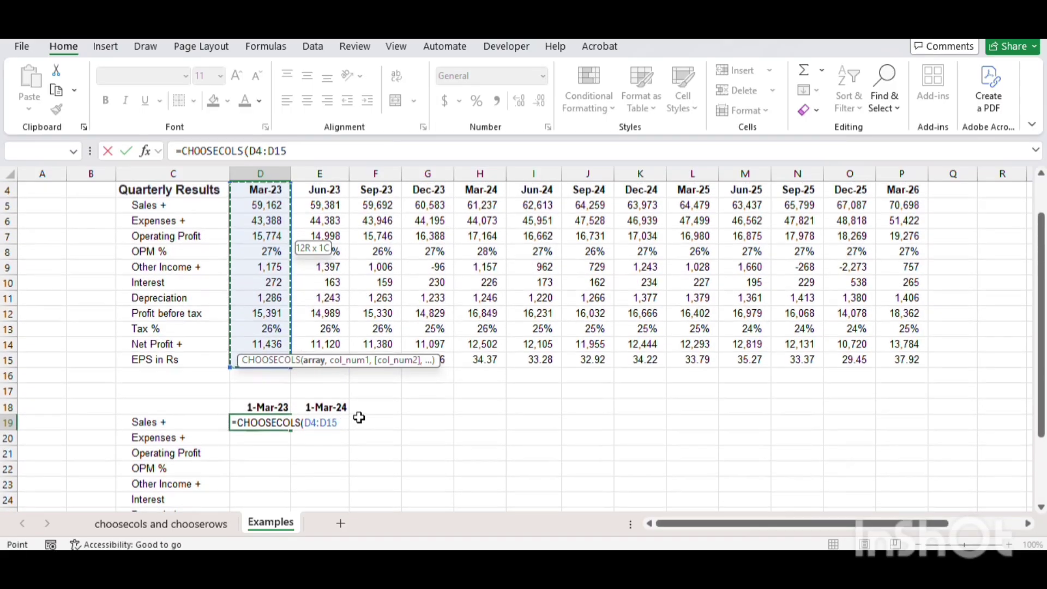
Step: Complete the CHOOSECOLS formula in D19 with the absolute array $D$5:$P$15 and column number 1
key("ctrl+shift+Right")
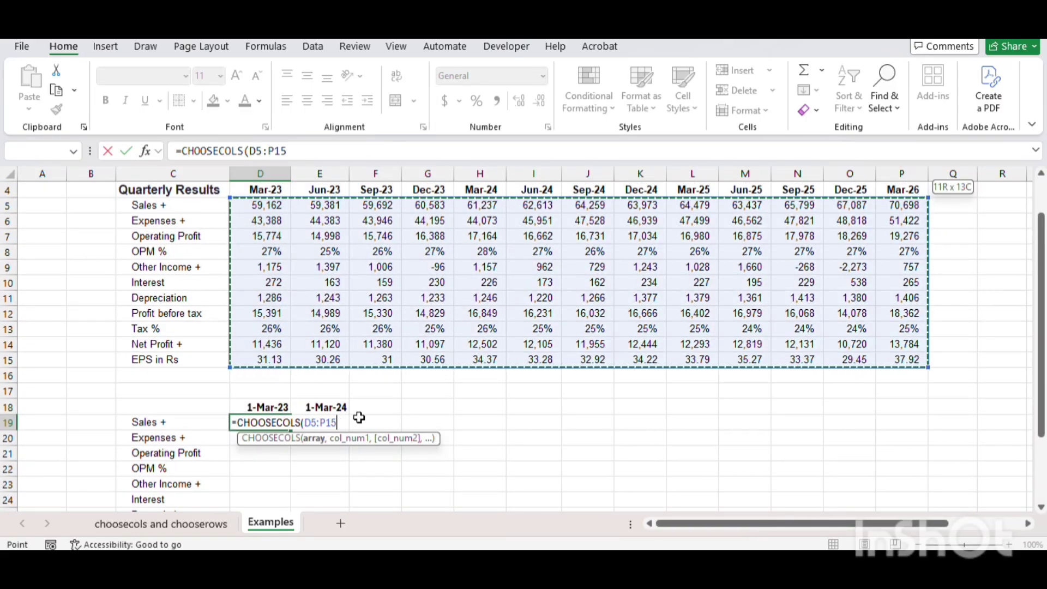
key("F4")
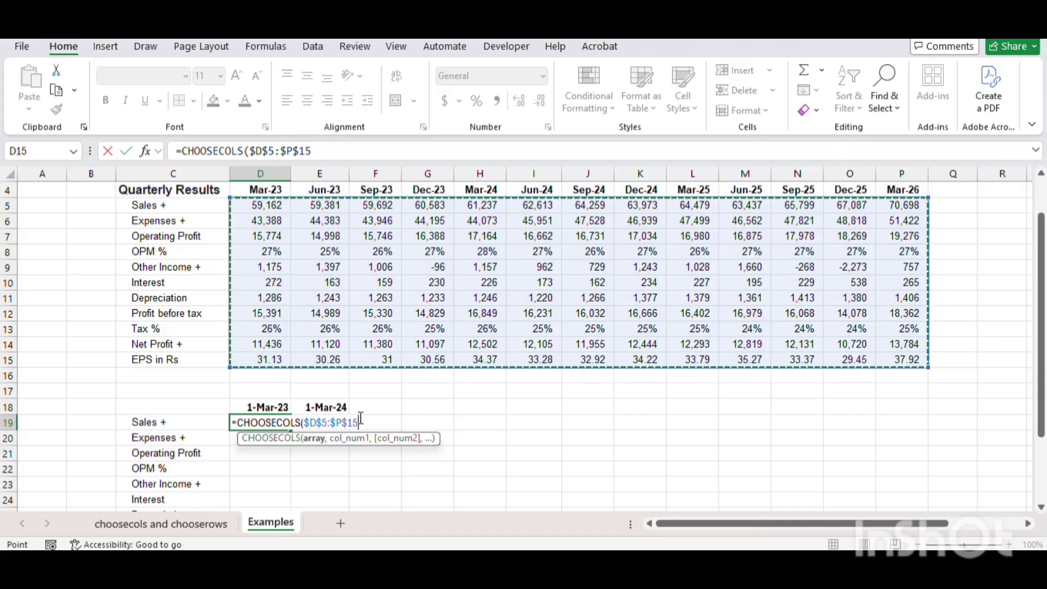
type(",")
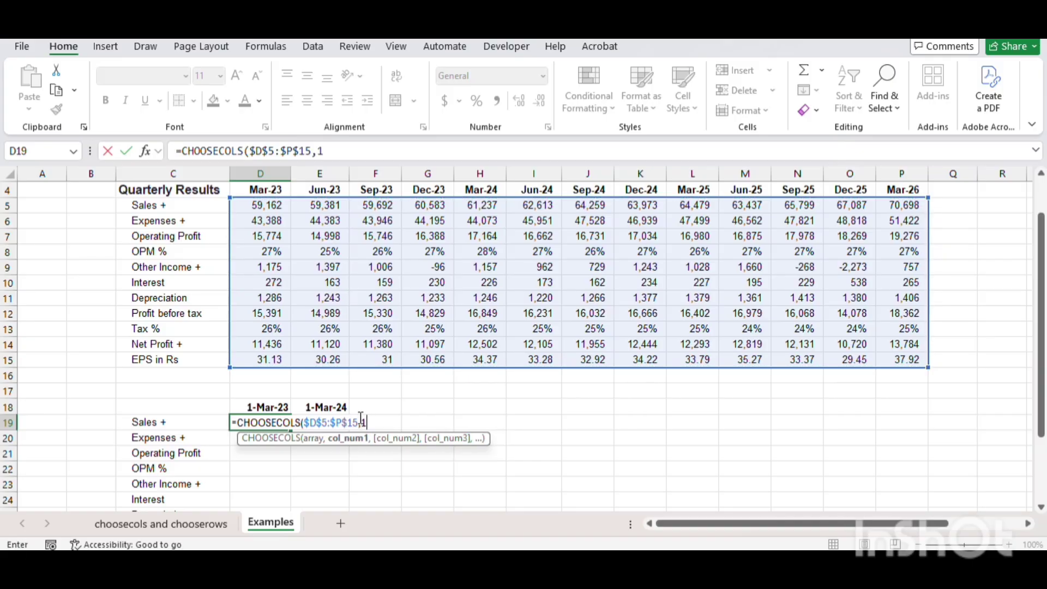
type("1)")
key("Return")
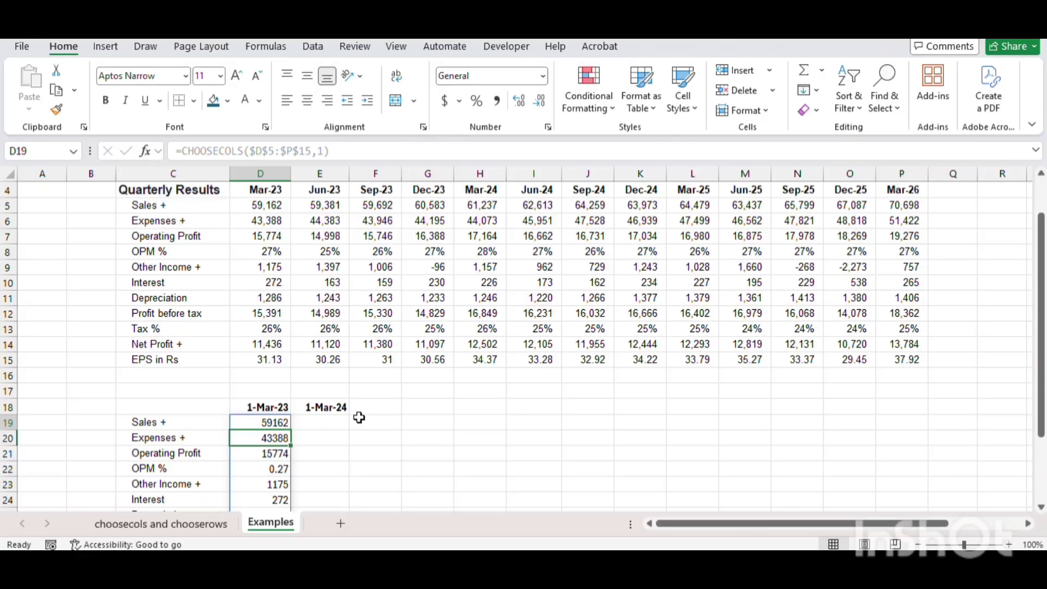
Step: Copy the CHOOSECOLS formula from D19 into E19 under the 1-Mar-24 heading
key("Up")
key("Right")
key("ctrl+r")
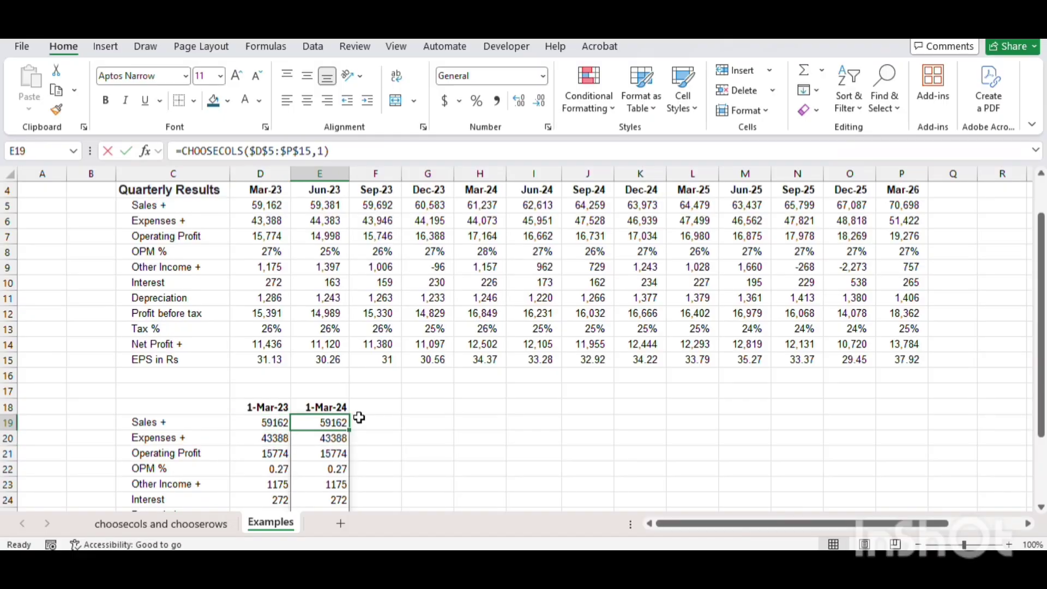
Step: Change the column number in E19's CHOOSECOLS formula to 5
key("F2")
key("Left")
key("Left")
key("Left")
key("Left")
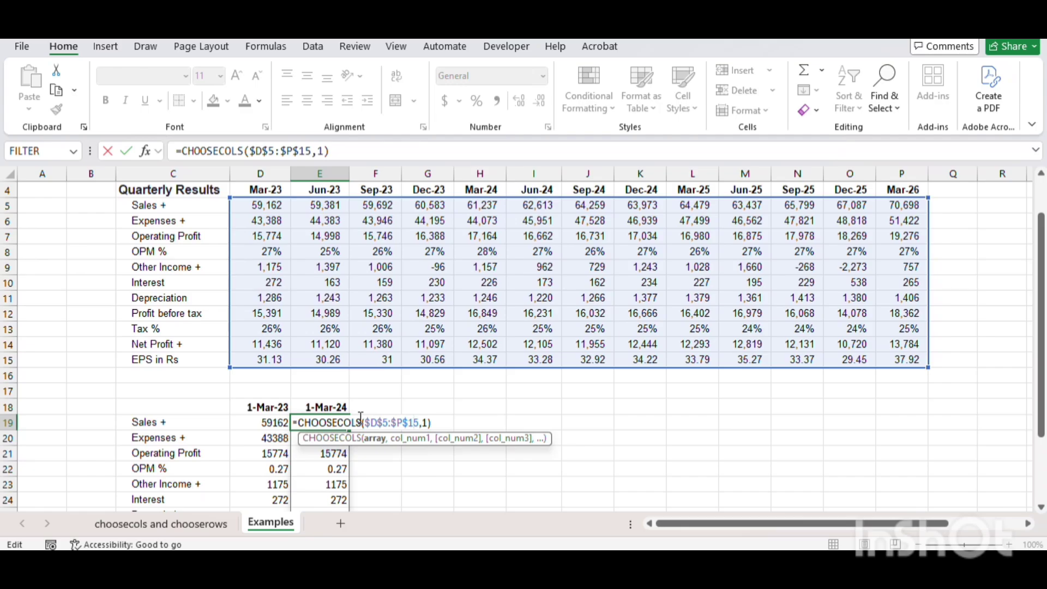
key("Escape")
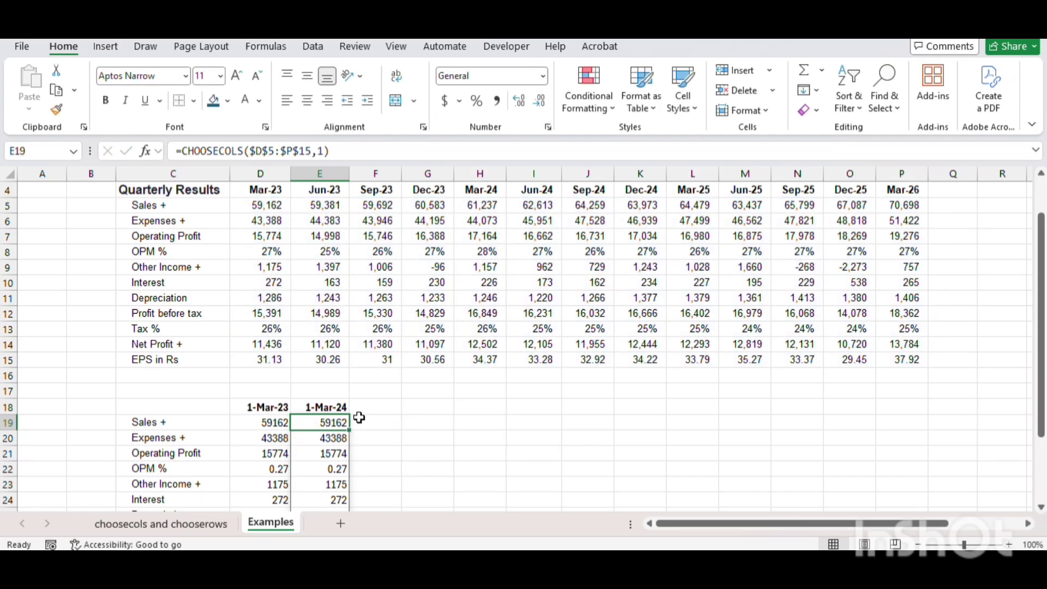
key("F2")
key("Left")
key("shift+Left")
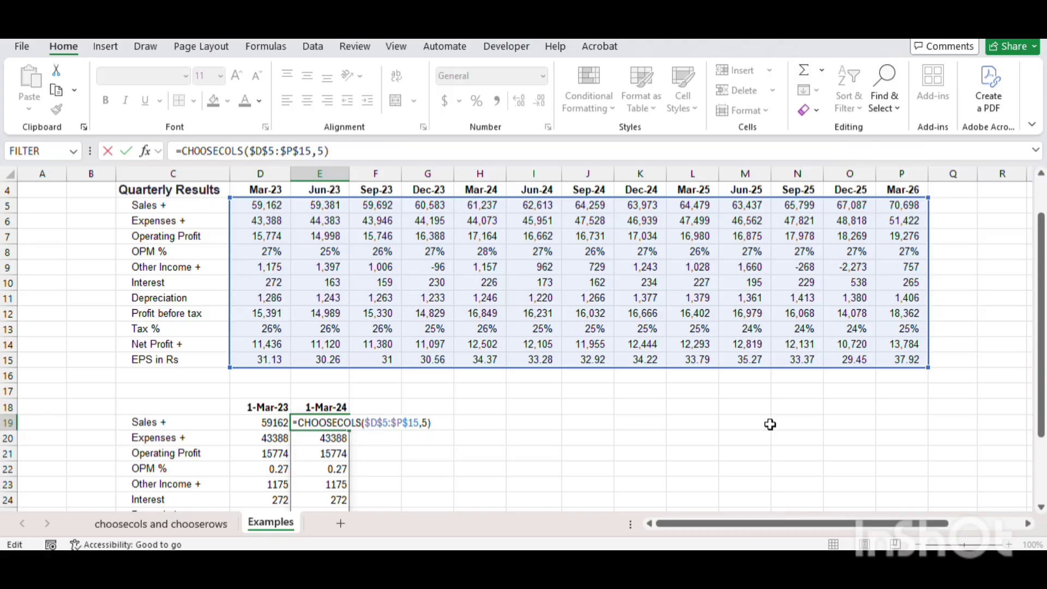
key("Return")
key("Up")
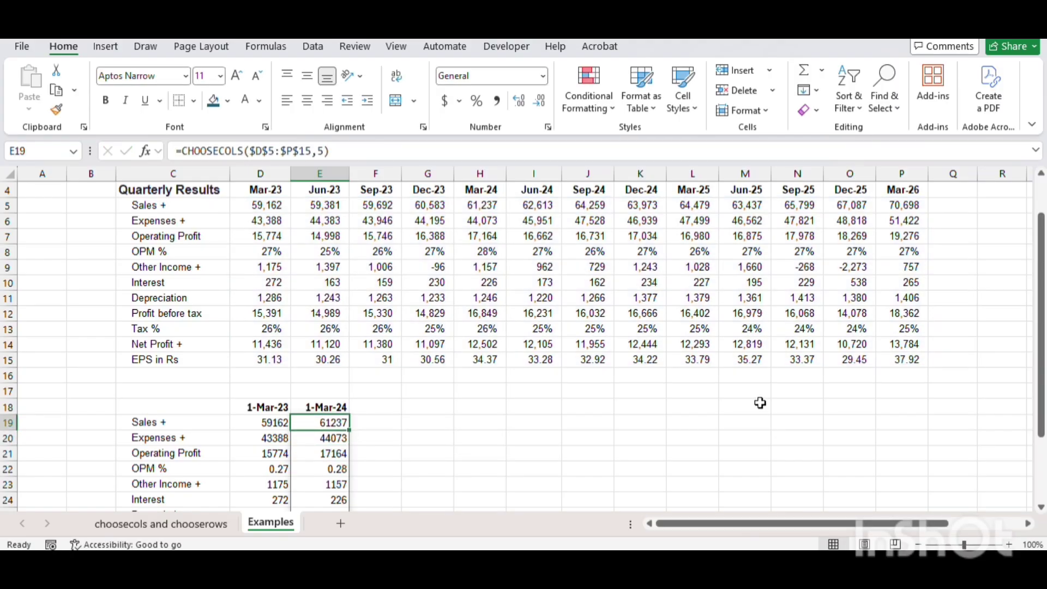
Step: Compare the Mar-23 and Mar-24 columns of the quarterly results with the extracted columns below
left_click_drag(276, 192, 269, 357)
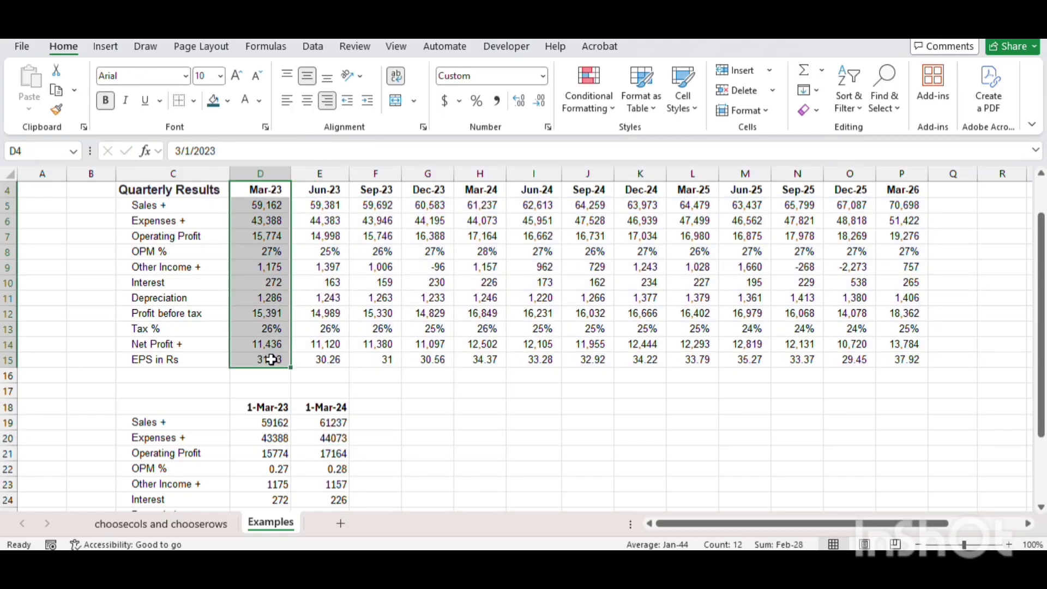
left_click_drag(278, 409, 273, 480)
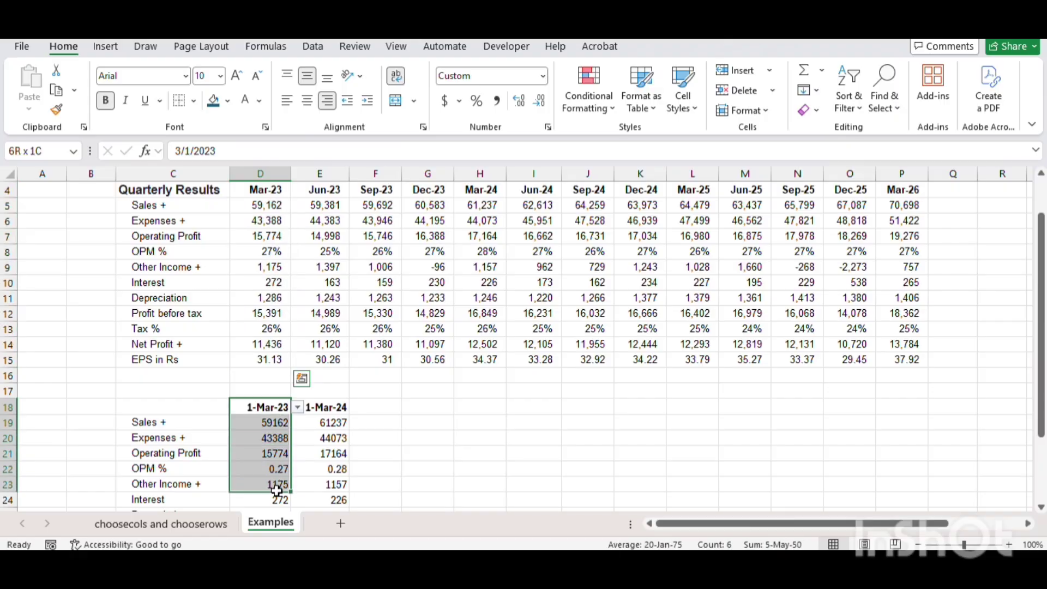
left_click_drag(490, 191, 482, 359)
left_click_drag(337, 408, 326, 487)
left_click(397, 449)
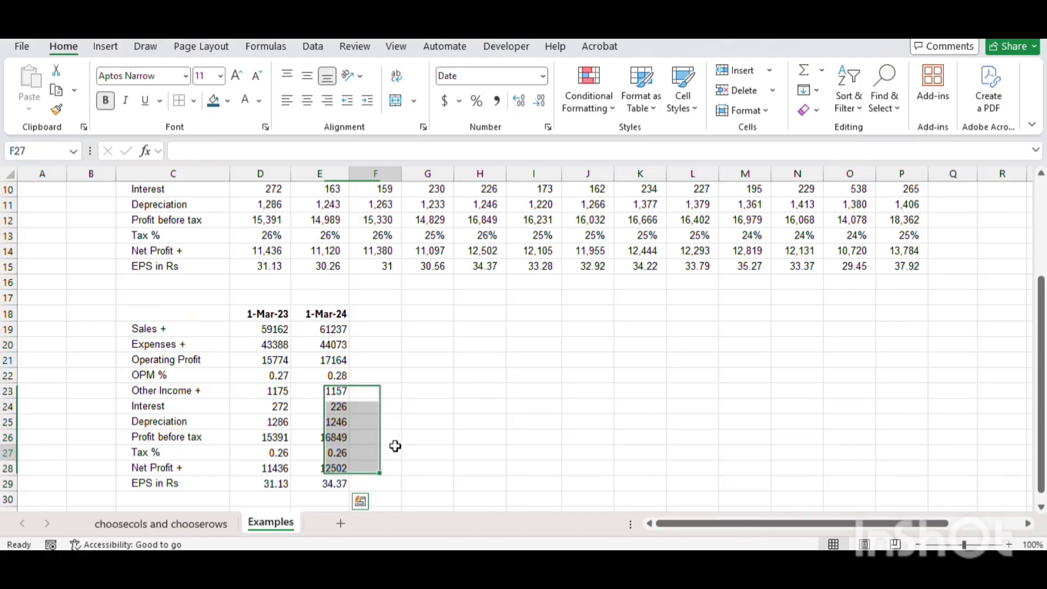
scroll(397, 447, "up", 3)
scroll(396, 448, "down", 1)
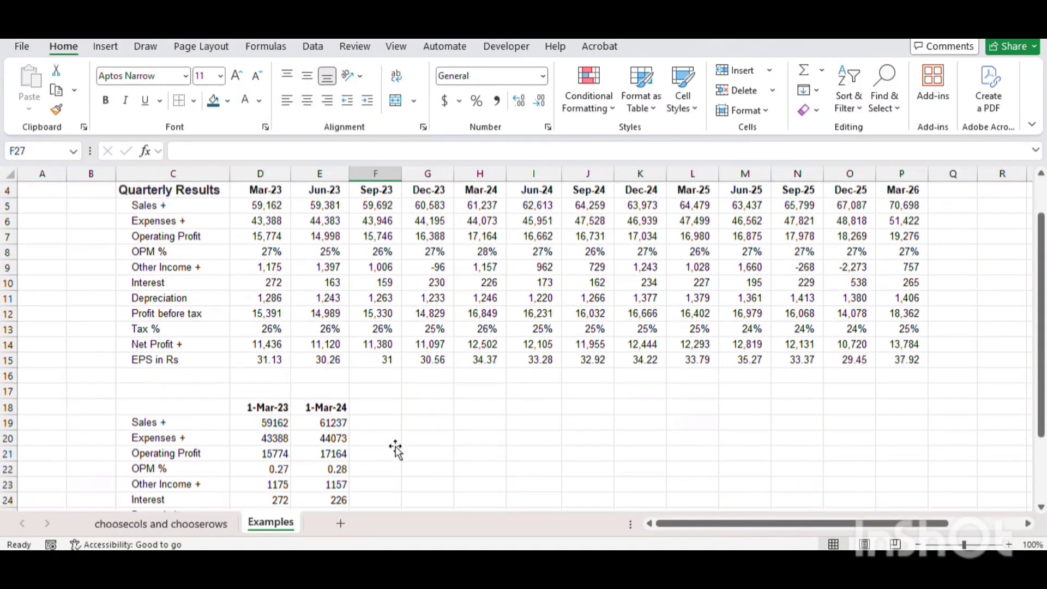
left_click_drag(280, 419, 324, 421)
left_click(358, 472)
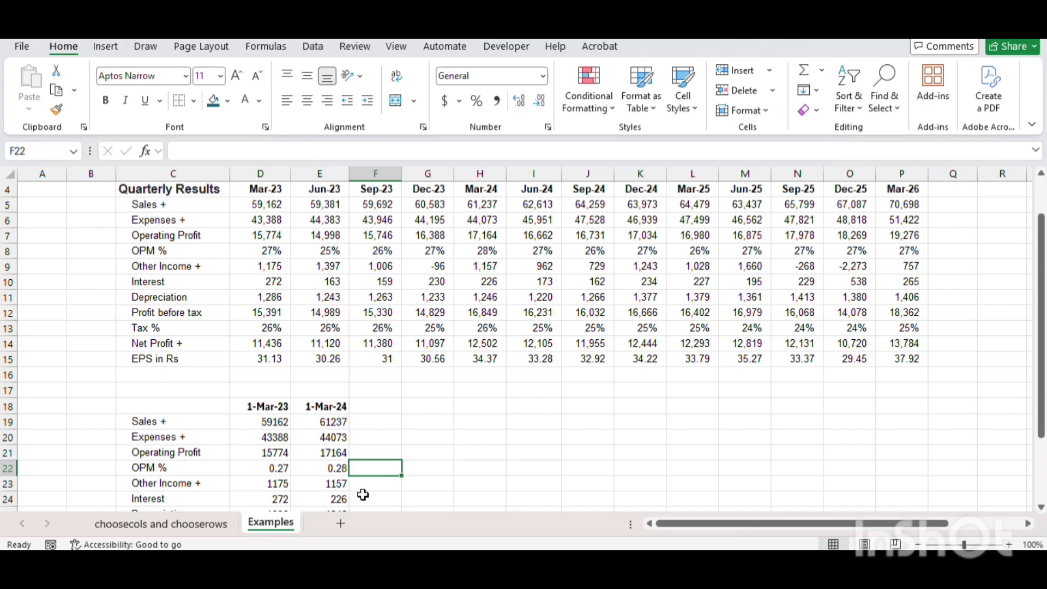
Step: Clear the extracted results and formulas from D19:E29
left_click(275, 419)
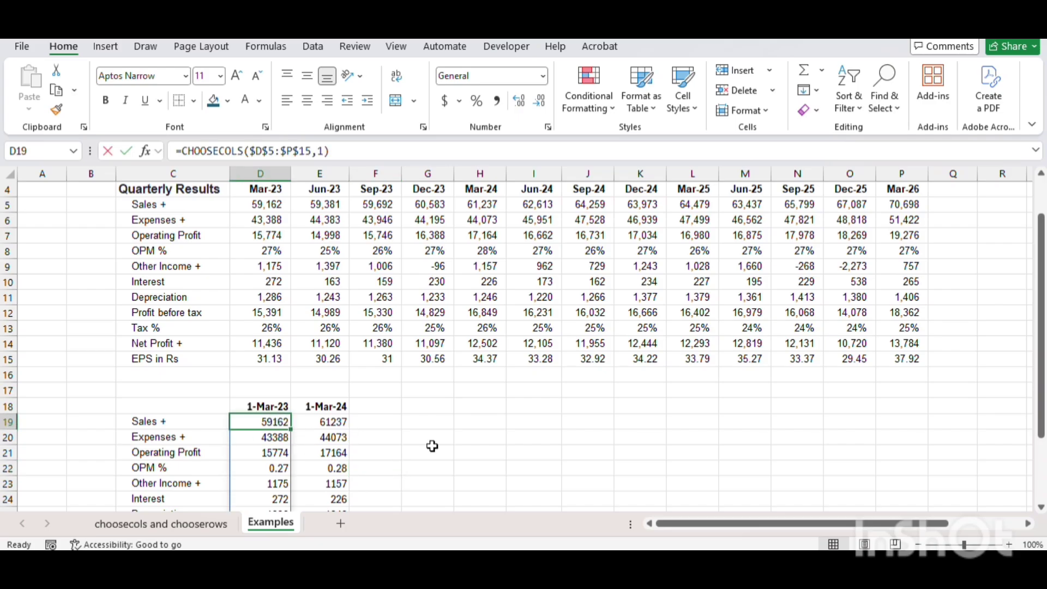
key("F2")
key("Escape")
key("Right")
key("Left")
key("ctrl+shift+Right")
key("ctrl+shift+Down")
key("Delete")
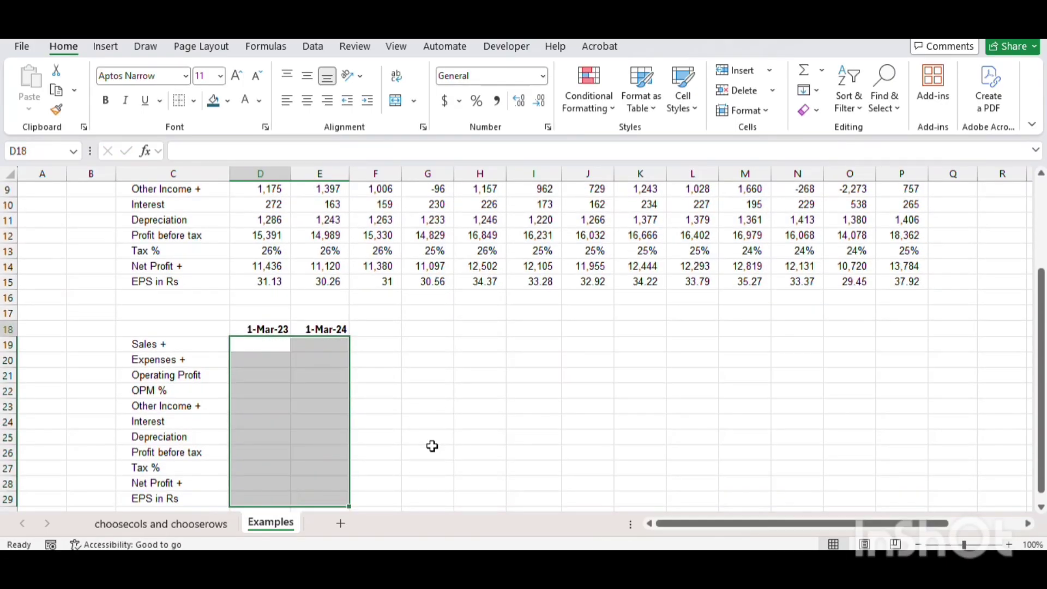
Step: Begin a new CHOOSECOLS formula in D19 with D5:P15 as its array
key("Up")
key("Down")
type("=x")
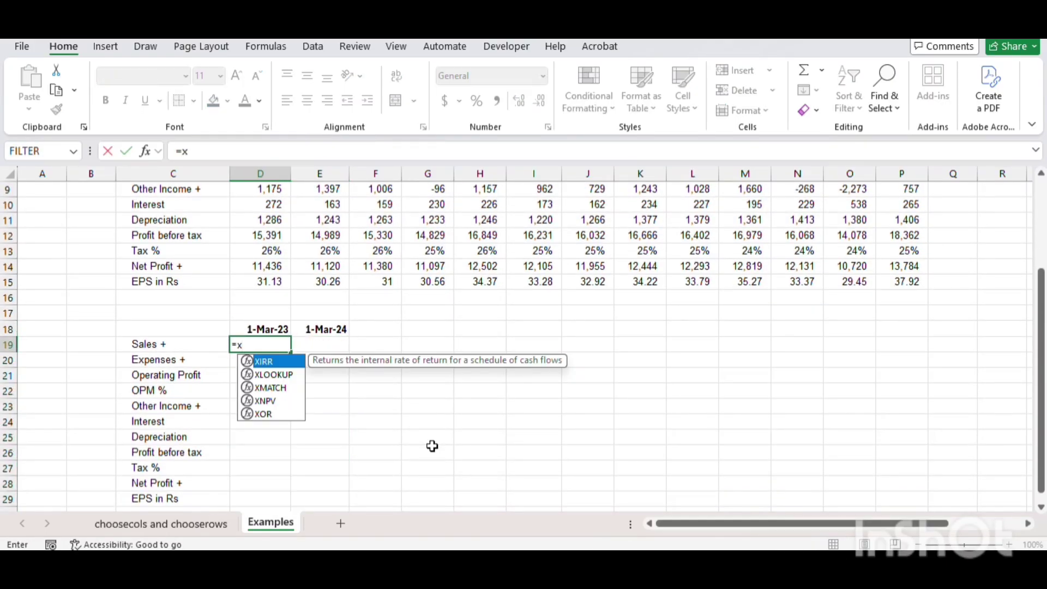
key("BackSpace")
type("ch")
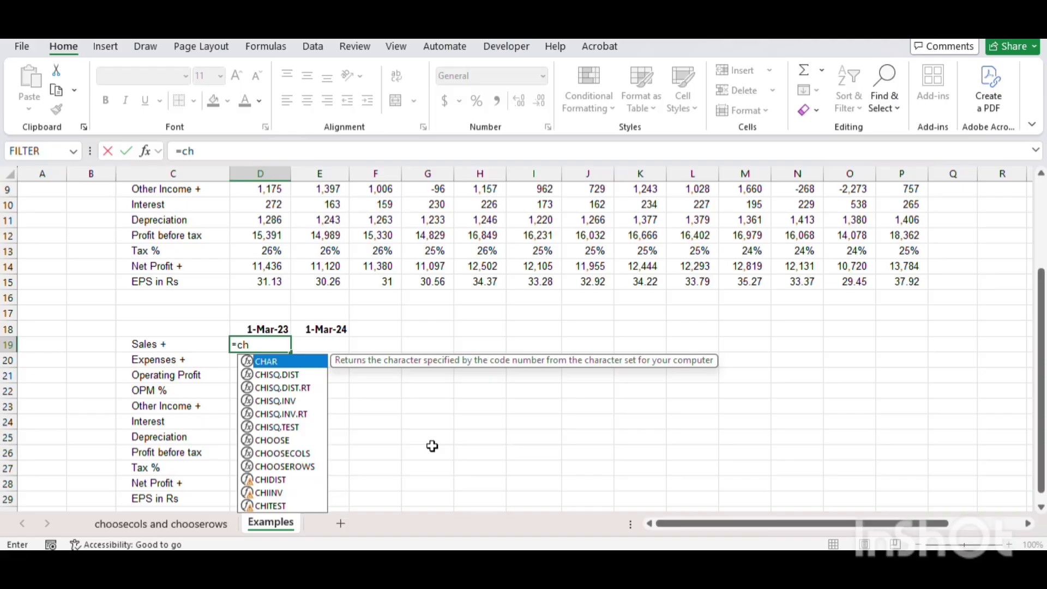
type("oo")
key("Down")
key("Tab")
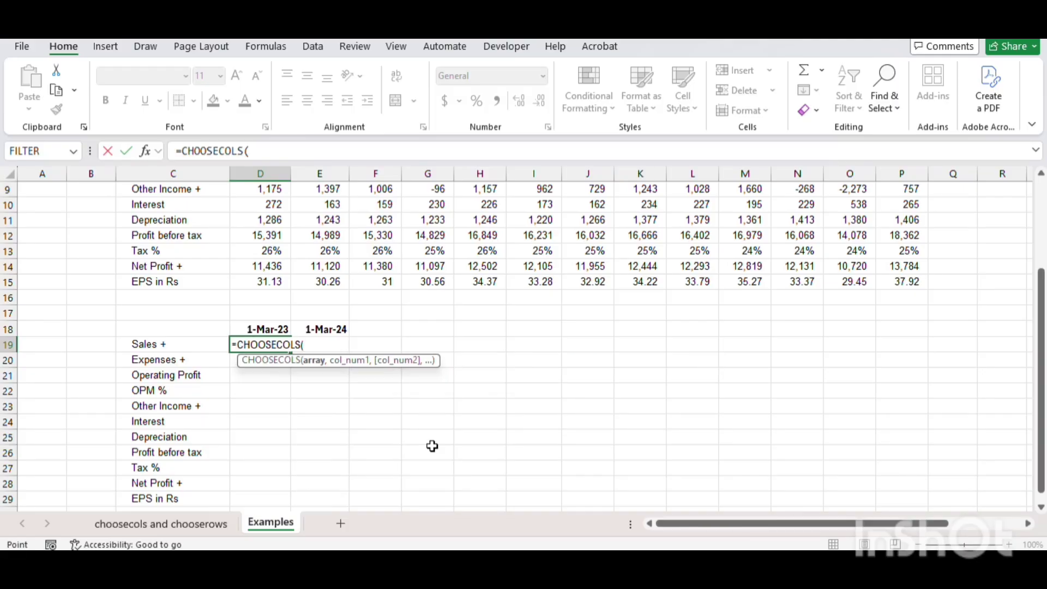
key("Up")
key("Up")
key("Up")
key("Up")
key("ctrl+shift+Up")
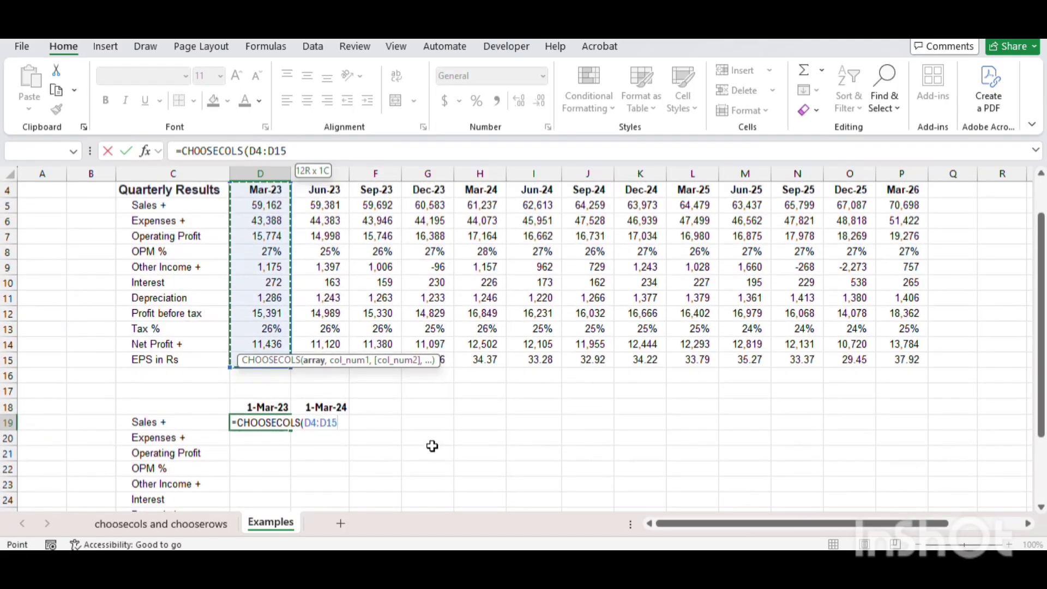
key("shift+Down")
key("ctrl+shift+Right")
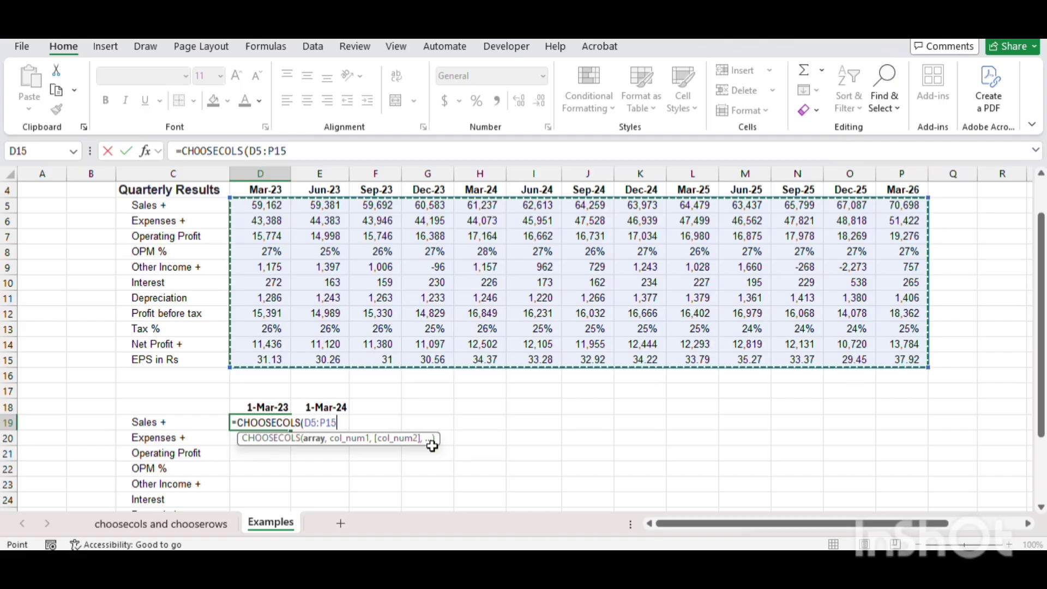
type(",")
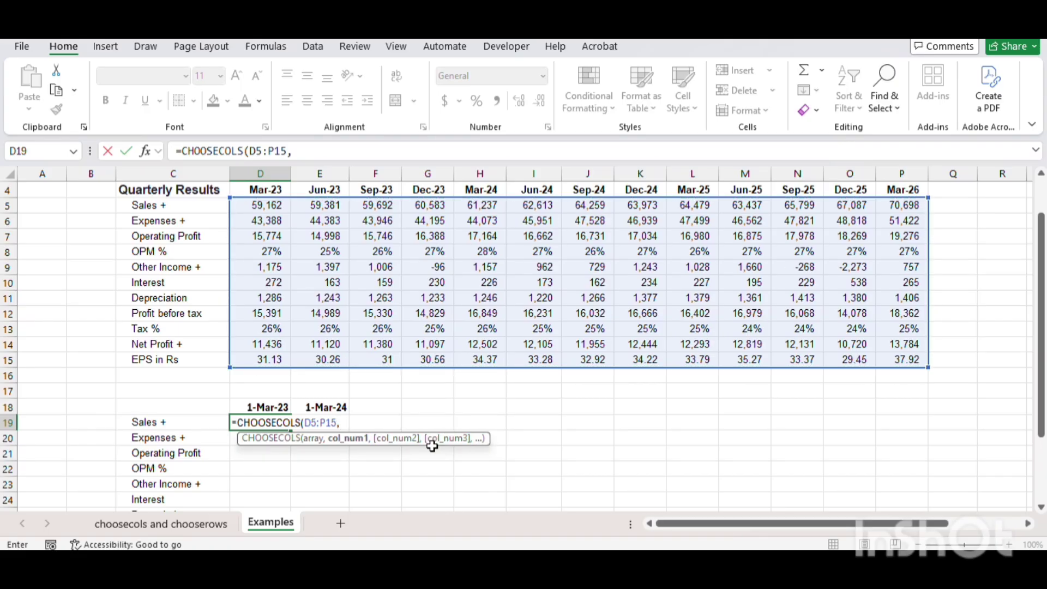
Step: Nest XMATCH as the column number argument, with the date heading in D18 as its lookup value
type("xl")
key("BackSpace")
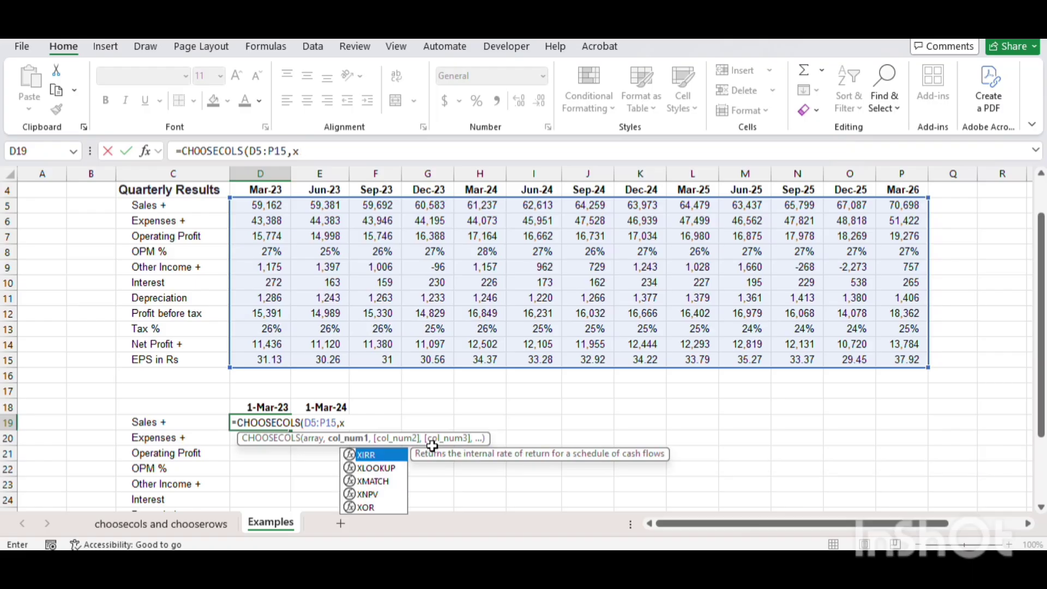
type("m")
key("Tab")
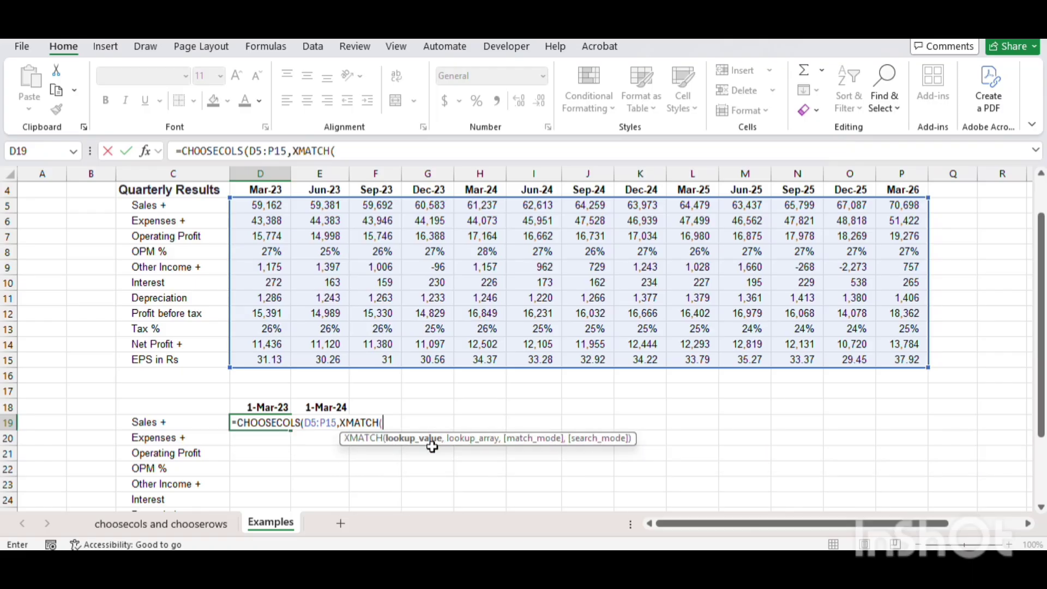
left_click(264, 404)
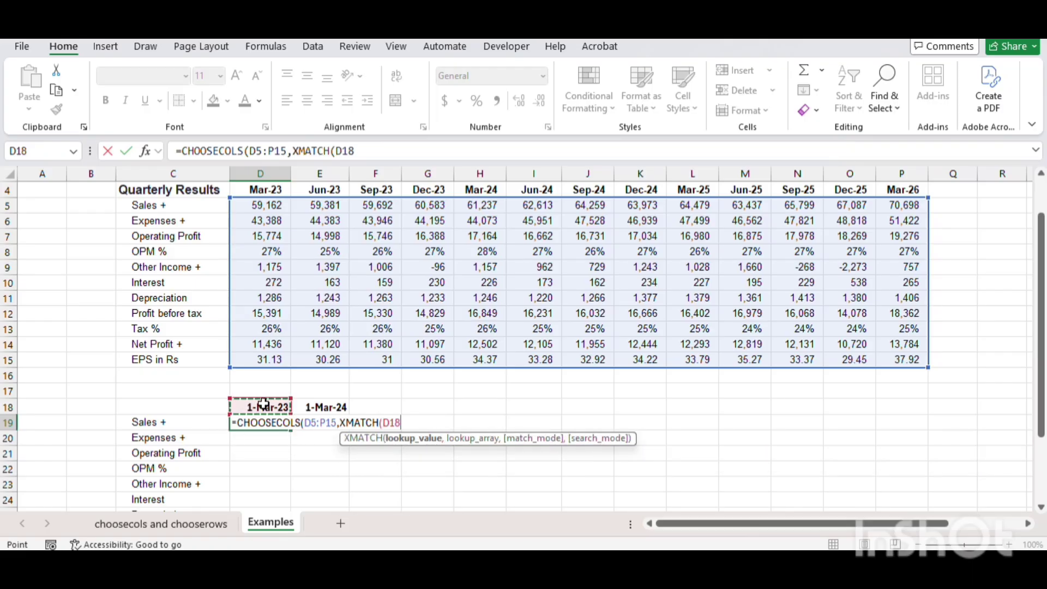
Step: Set the XMATCH lookup array to the quarter headings D4:P4 and complete the formula in D19
type(",")
key("Up")
key("Up")
key("Up")
key("Up")
key("Up")
key("Up")
key("Up")
key("Up")
key("Up")
key("Up")
key("Up")
key("Up")
key("Up")
key("Up")
key("Up")
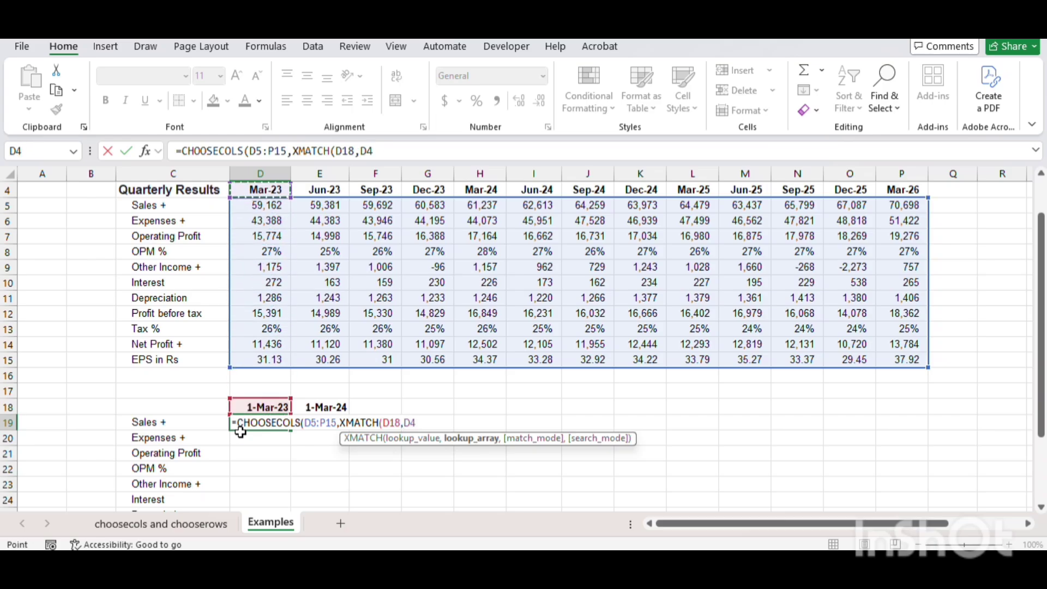
key("ctrl+shift+Right")
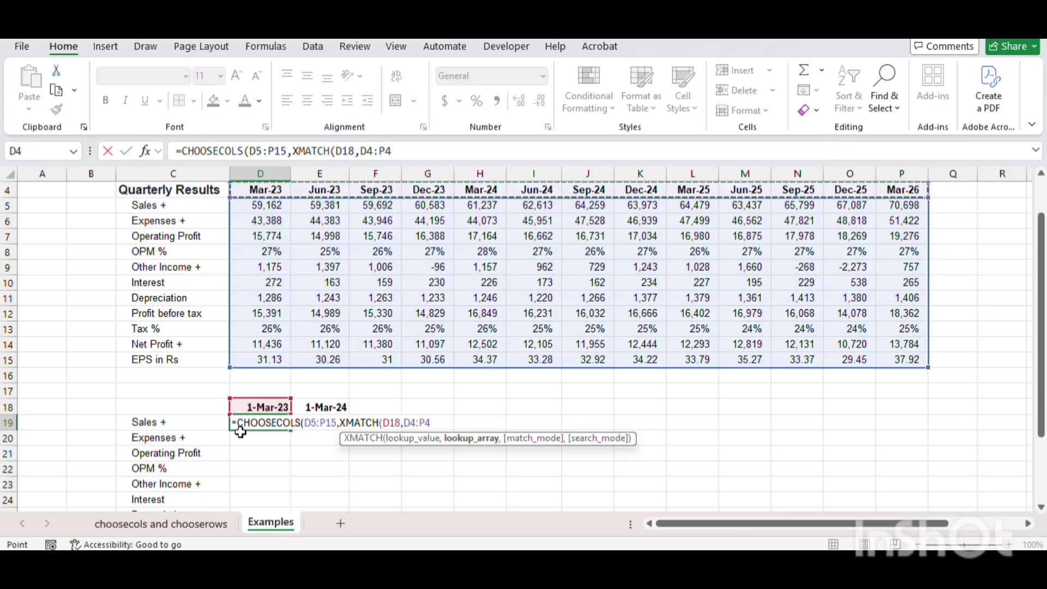
type("))")
key("Return")
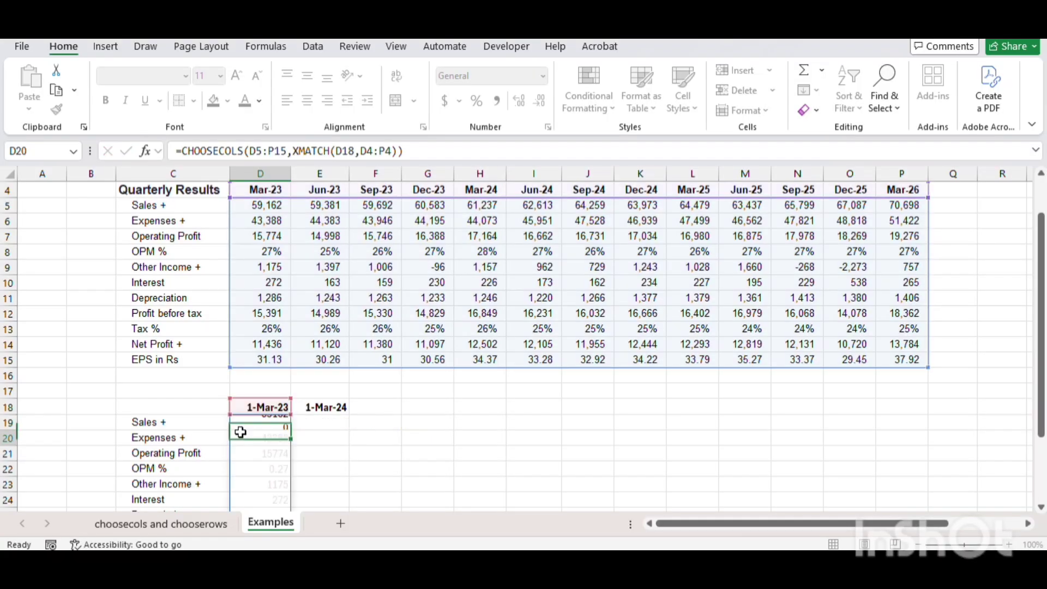
Step: Copy the D19 formula into E19 and inspect the ranges it references
key("Up")
key("Right")
key("ctrl+r")
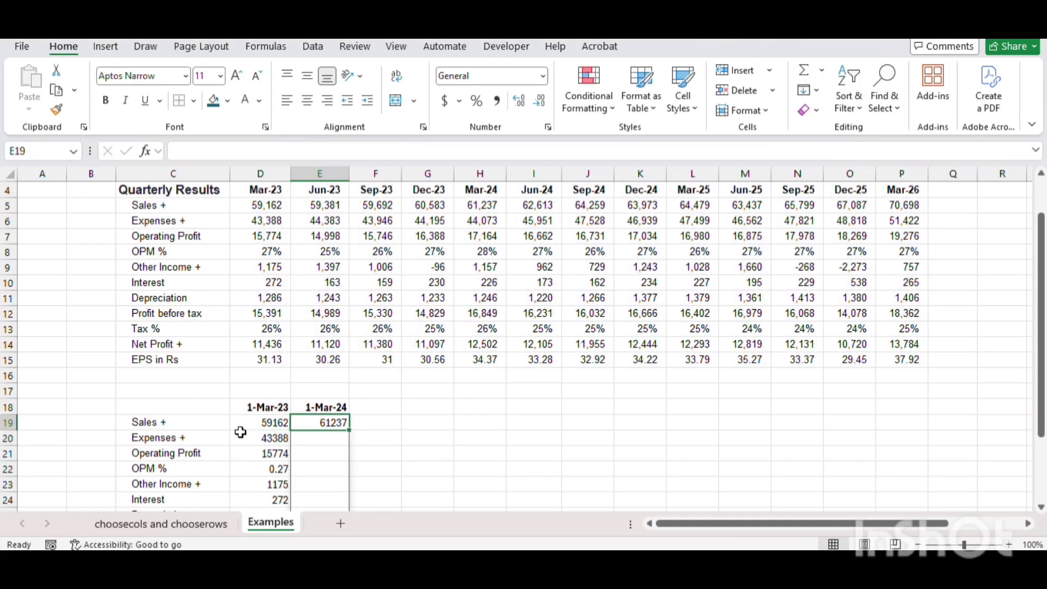
key("F2")
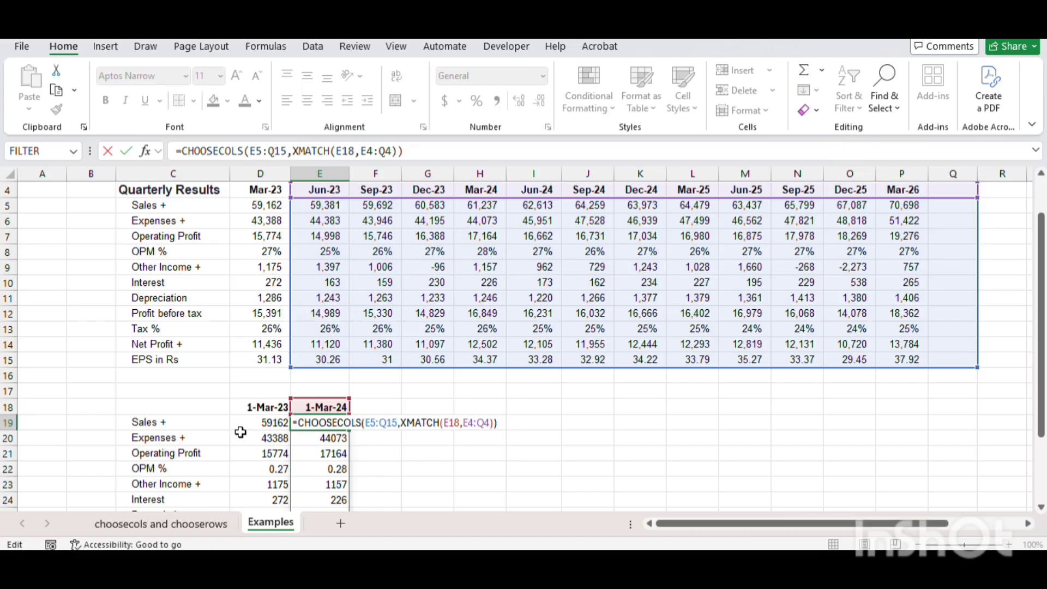
key("Escape")
Step: Make the CHOOSECOLS array in D19's formula absolute as $D$5:$P$15
key("Left")
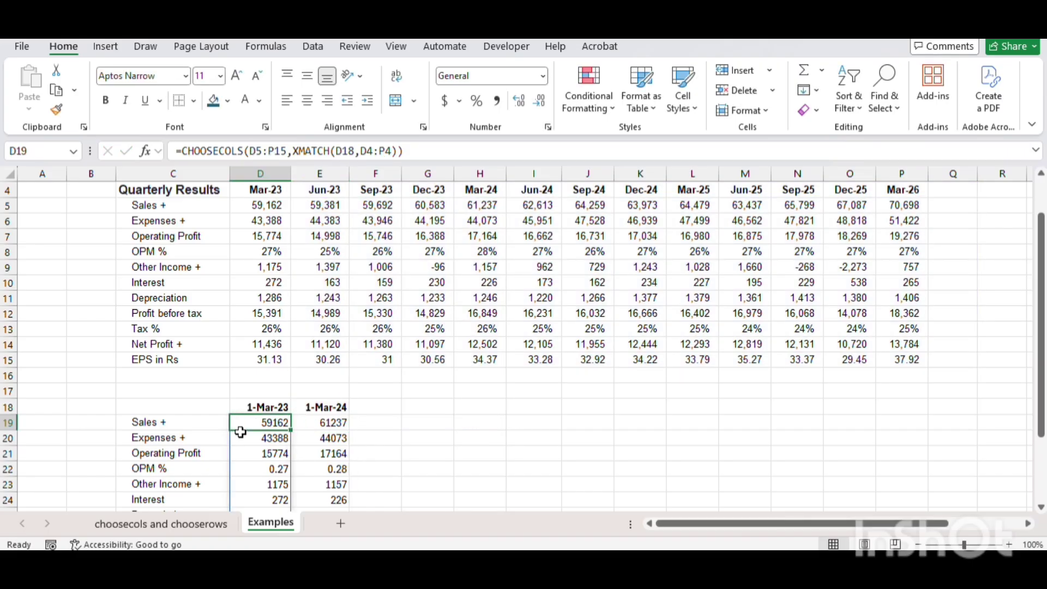
key("F2")
key("Left")
key("Left")
key("Left")
key("Left")
key("Left")
key("Left")
key("Left")
key("Left")
key("Left")
key("Left")
key("Left")
key("Left")
key("Left")
key("Left")
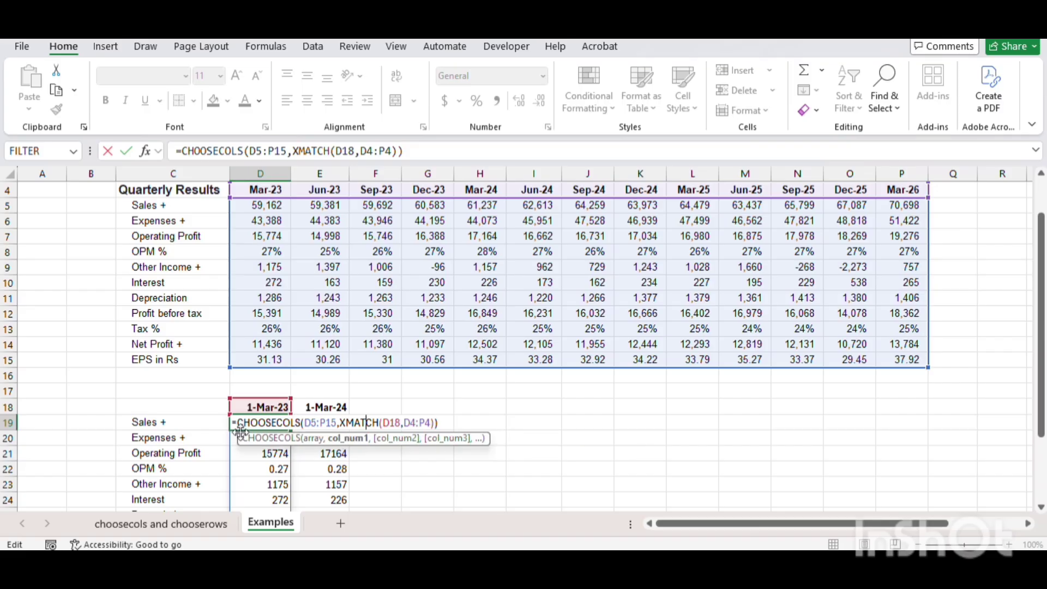
key("Left")
key("Left")
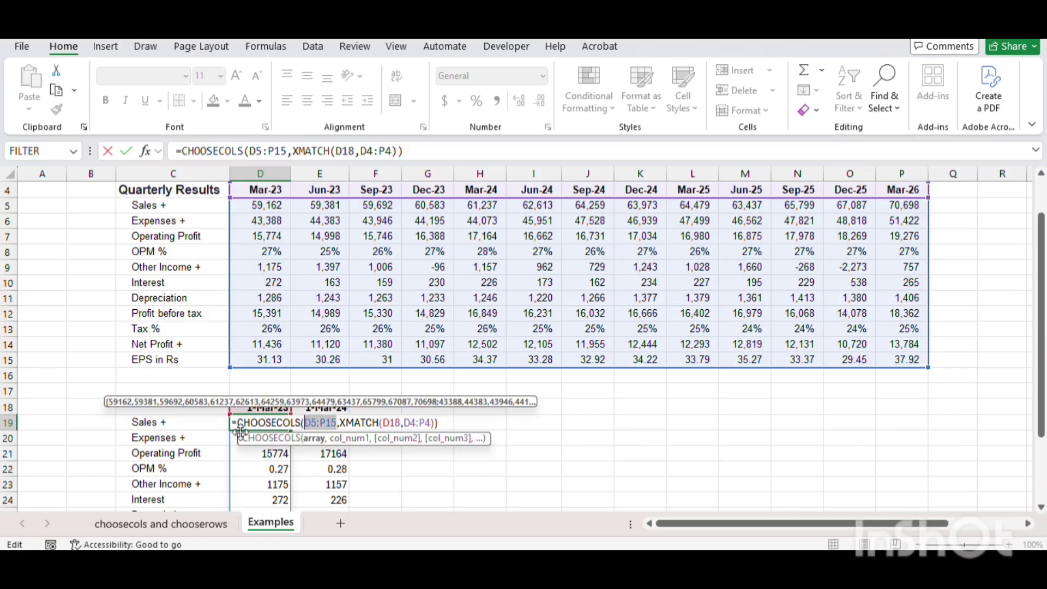
key("F4")
Step: Make the XMATCH lookup array in D19's formula absolute as $D$4:$P$4 and commit the formula
key("Right")
key("Right")
key("Right")
key("Right")
key("Right")
key("Right")
key("Right")
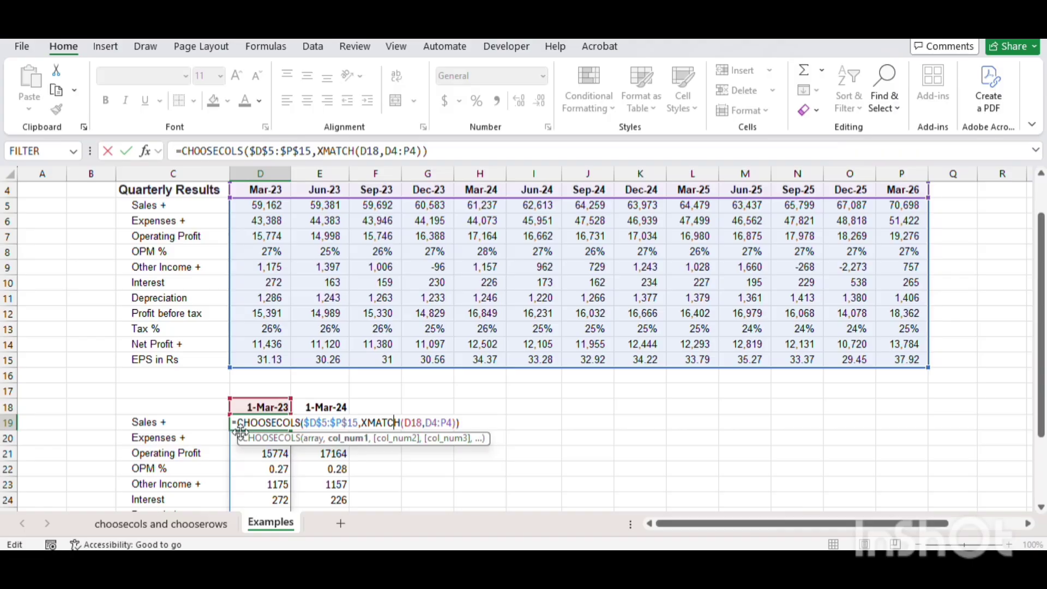
key("Right")
key("Right")
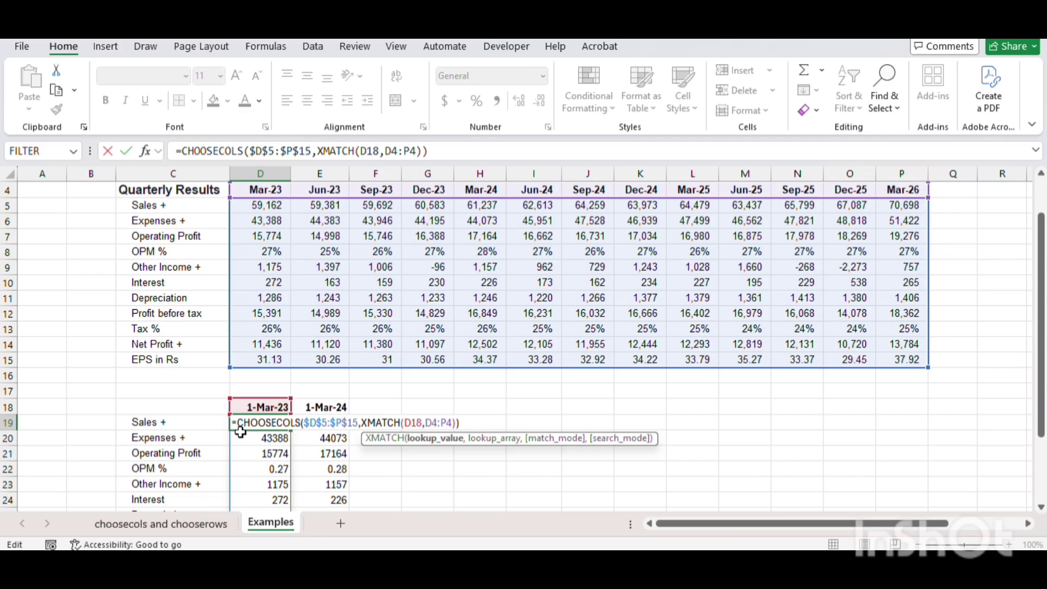
key("Right")
key("shift+Right")
key("shift+Right")
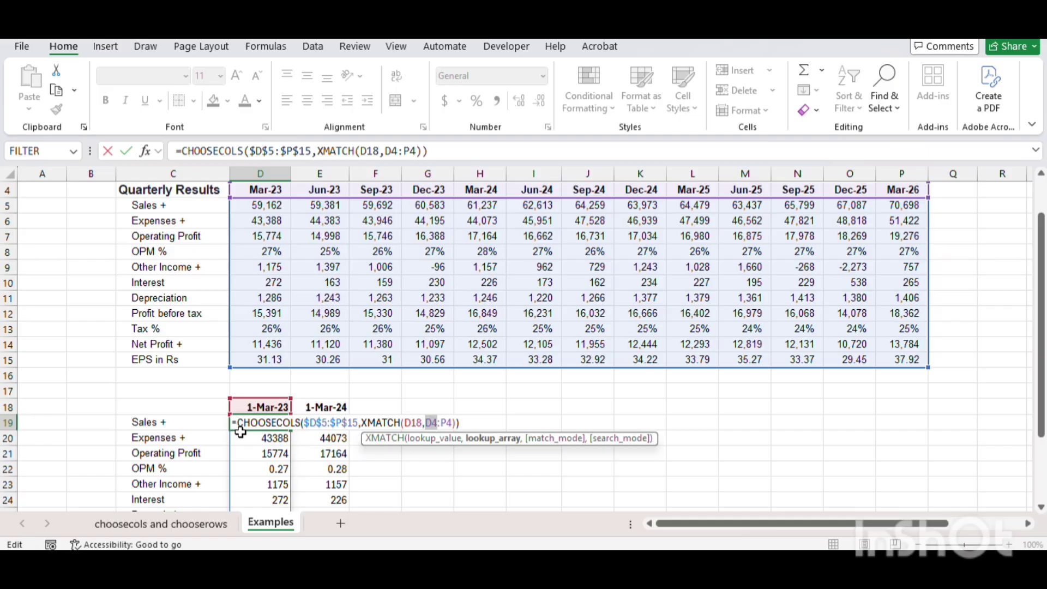
key("F4")
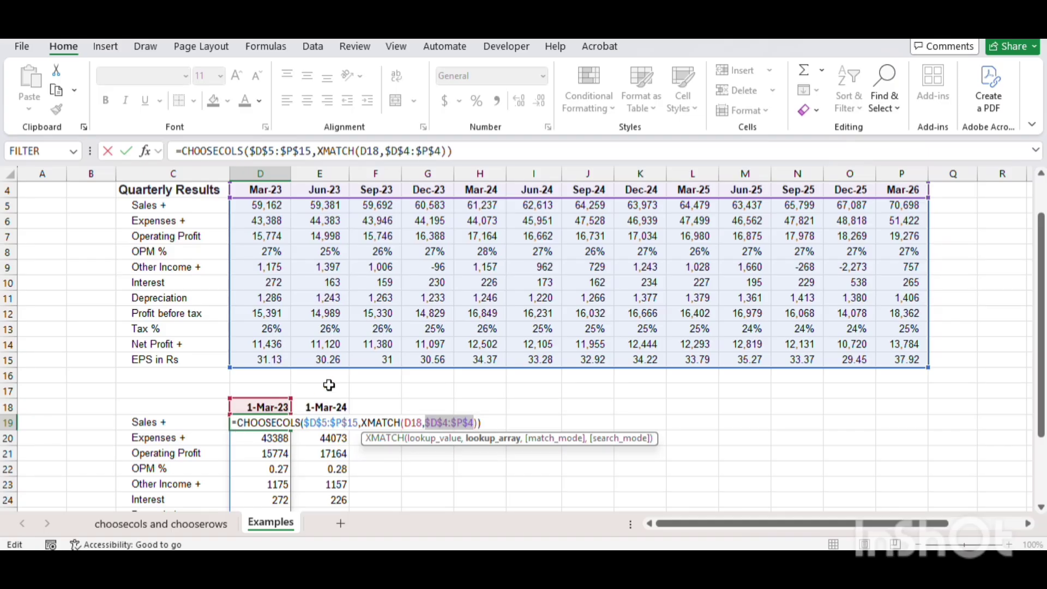
key("Return")
Step: Fill the corrected D19 formula into E19 and inspect the ranges it references
key("Up")
key("Right")
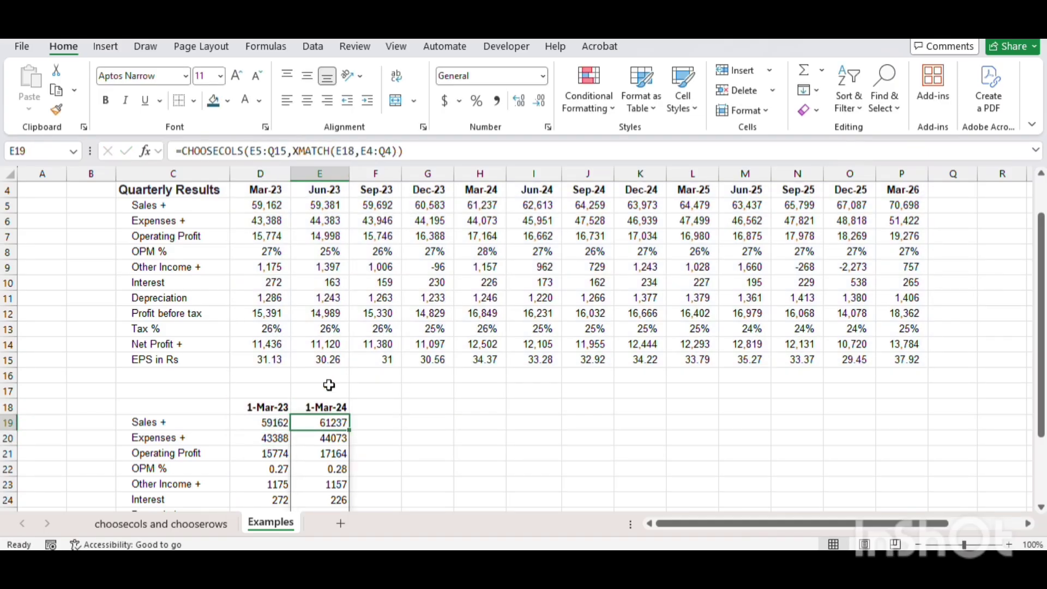
key("ctrl+r")
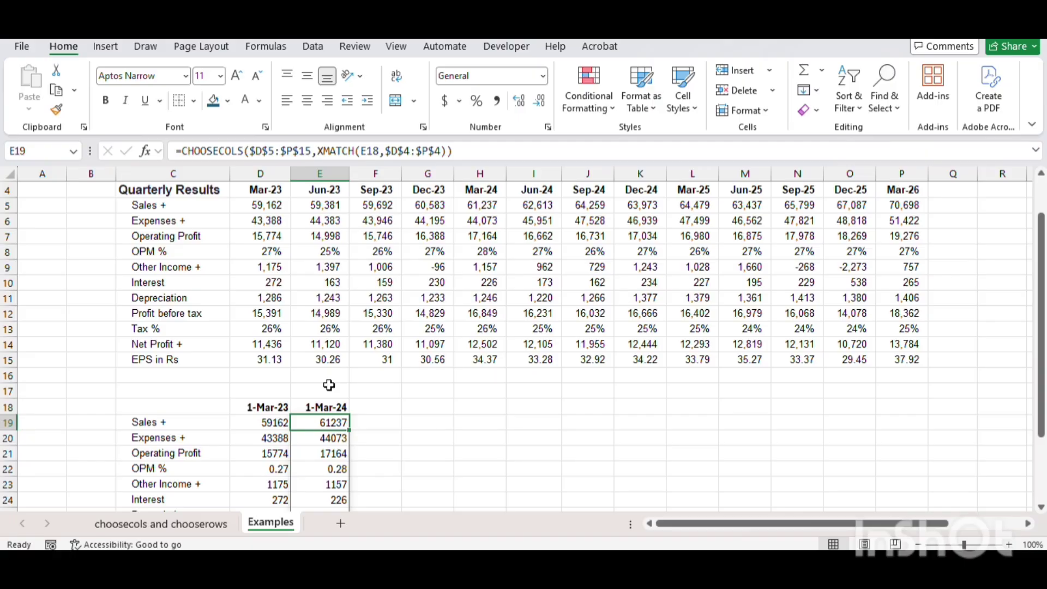
key("F2")
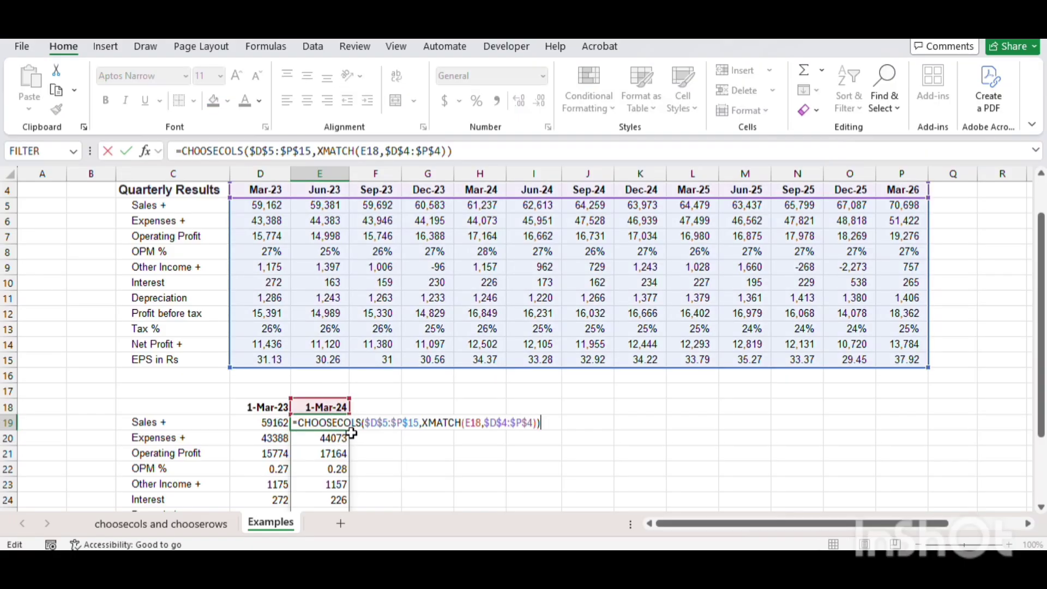
key("Escape")
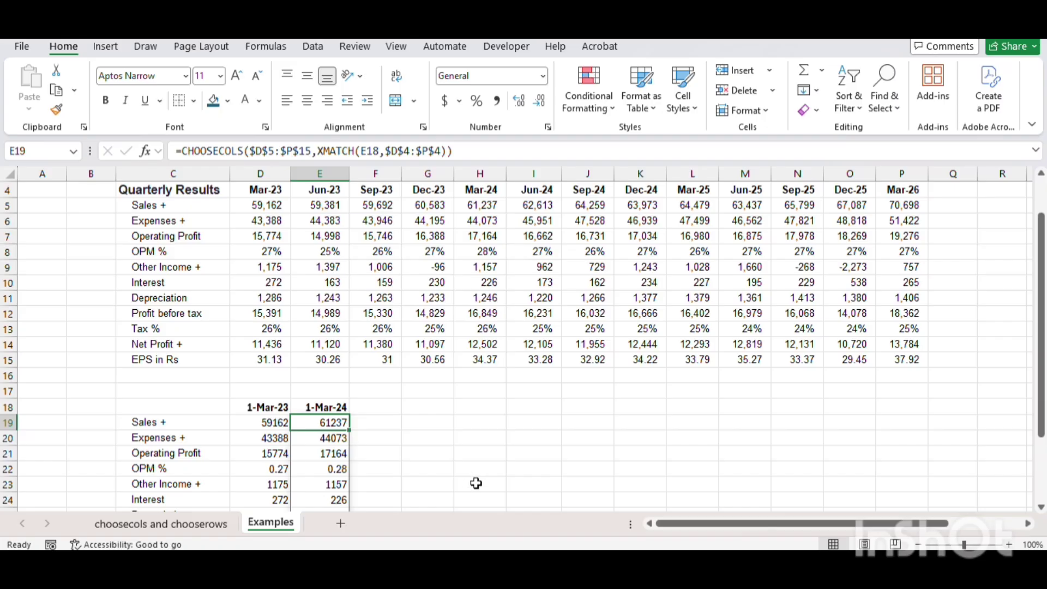
Step: Compare the extracted results under D18 and E18 with the matching source columns, including Mar-24 in H5:H15
scroll(477, 483, "down", 3)
scroll(476, 483, "up", 1)
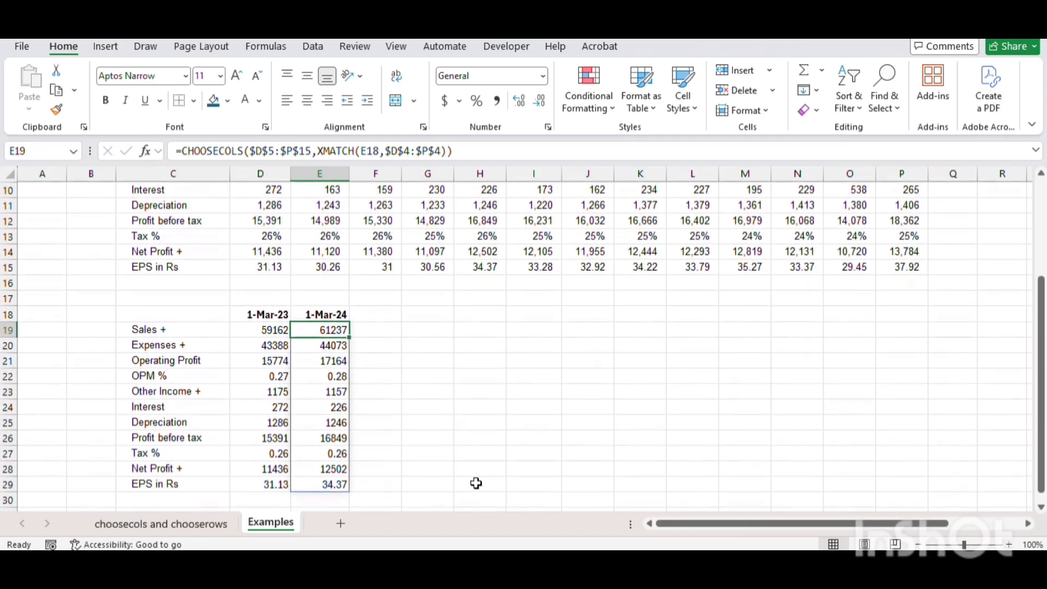
scroll(386, 408, "up", 2)
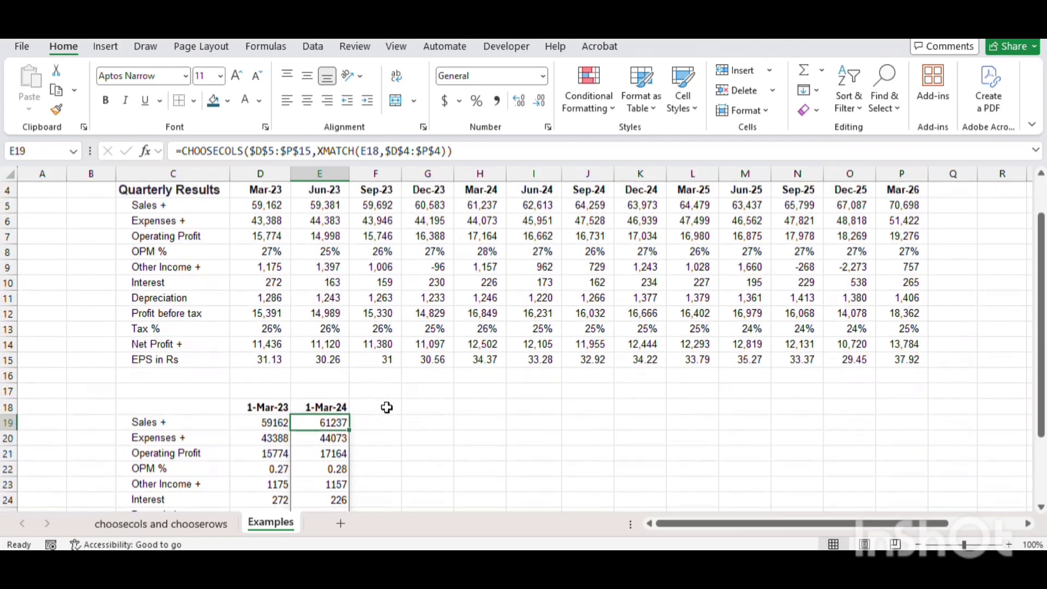
scroll(387, 408, "down", 1)
scroll(387, 408, "down", 1)
scroll(386, 408, "up", 2)
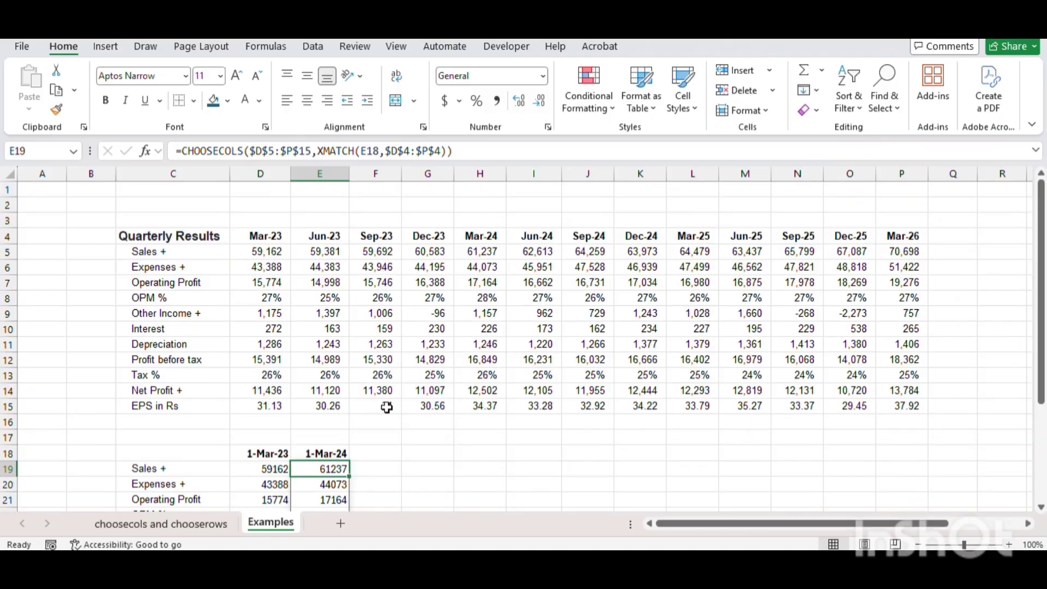
left_click(272, 469)
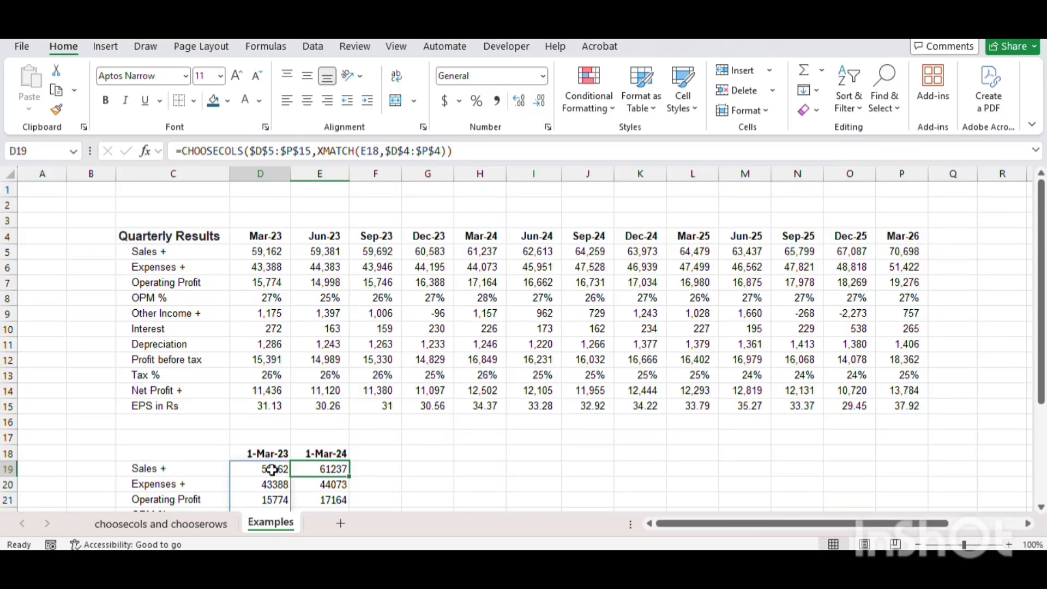
left_click(325, 473)
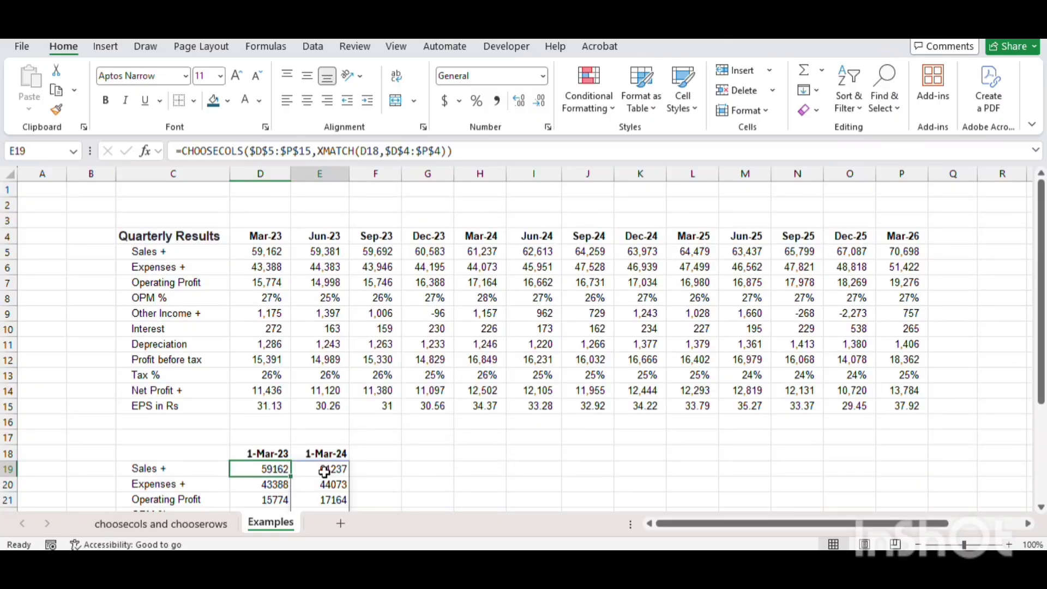
left_click_drag(481, 250, 475, 408)
scroll(433, 416, "down", 2)
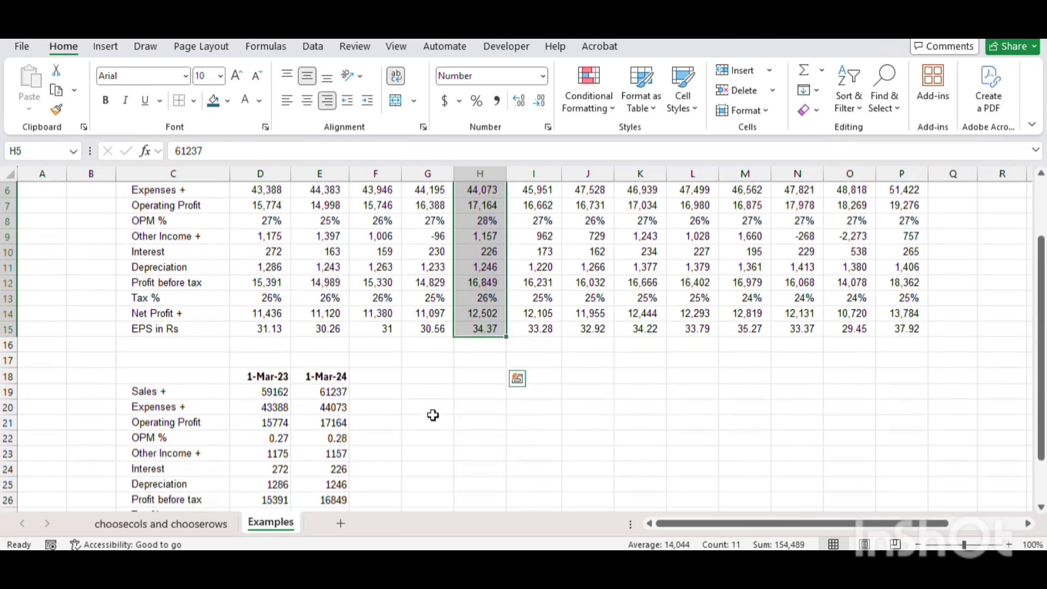
scroll(420, 416, "up", 1)
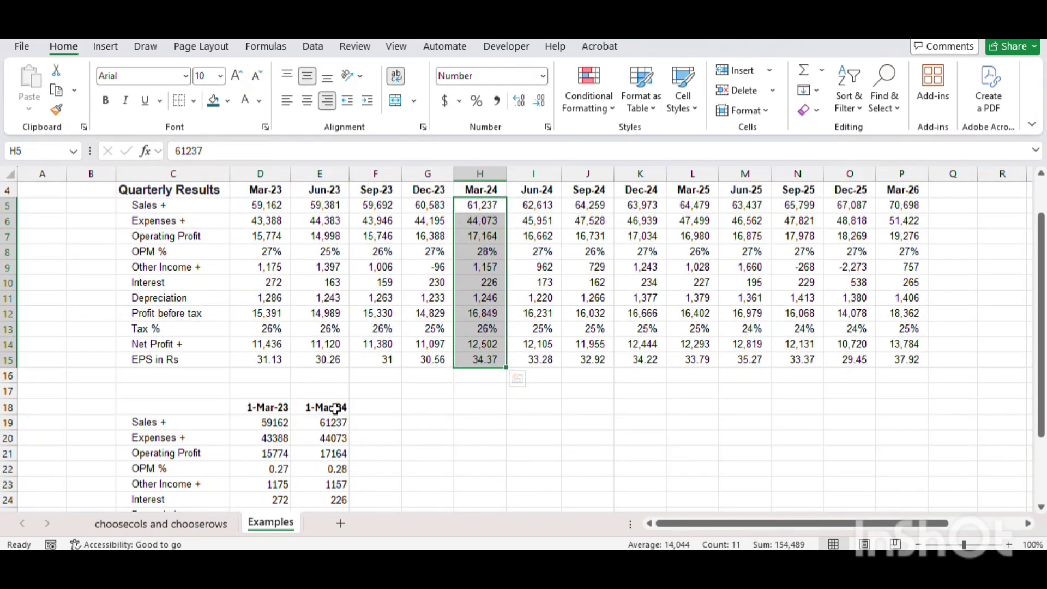
Step: Change the date heading in D18 to Jun-23 and the one in E18 to Jun-24
left_click(266, 409)
left_click(297, 407)
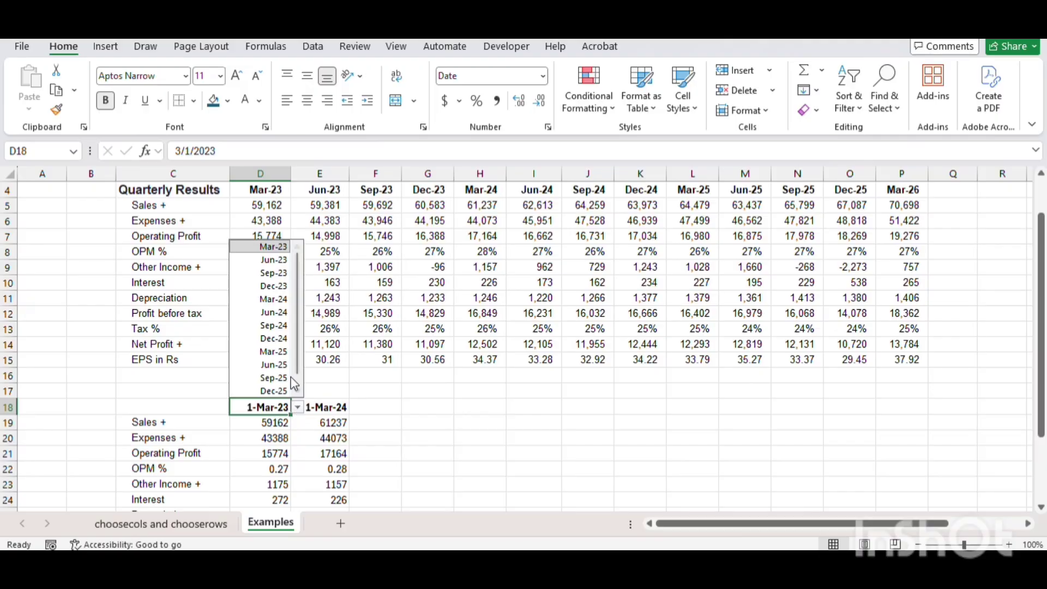
left_click(274, 264)
left_click(320, 407)
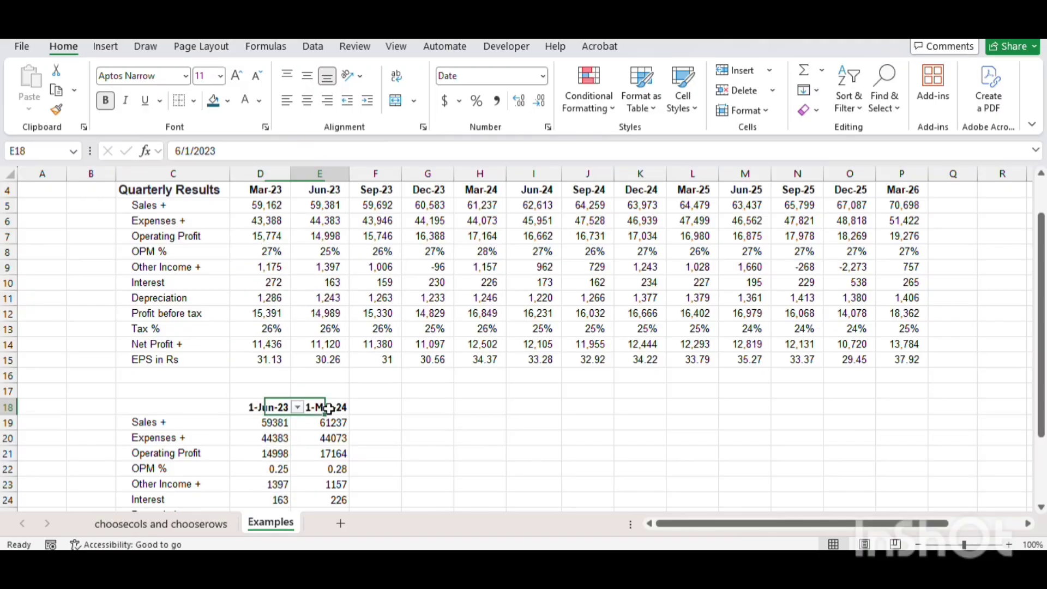
left_click(356, 407)
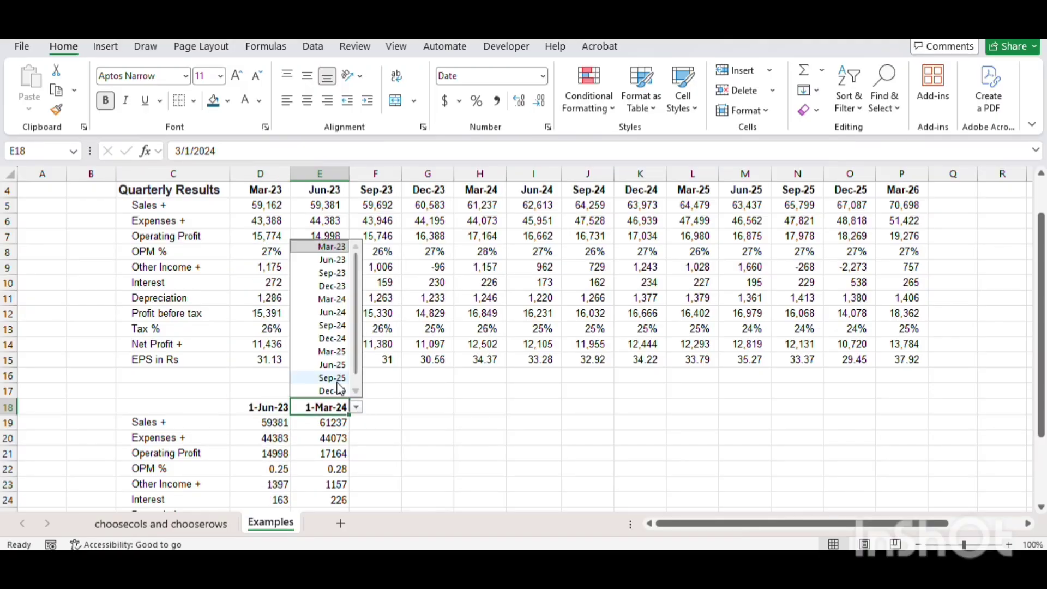
left_click(329, 314)
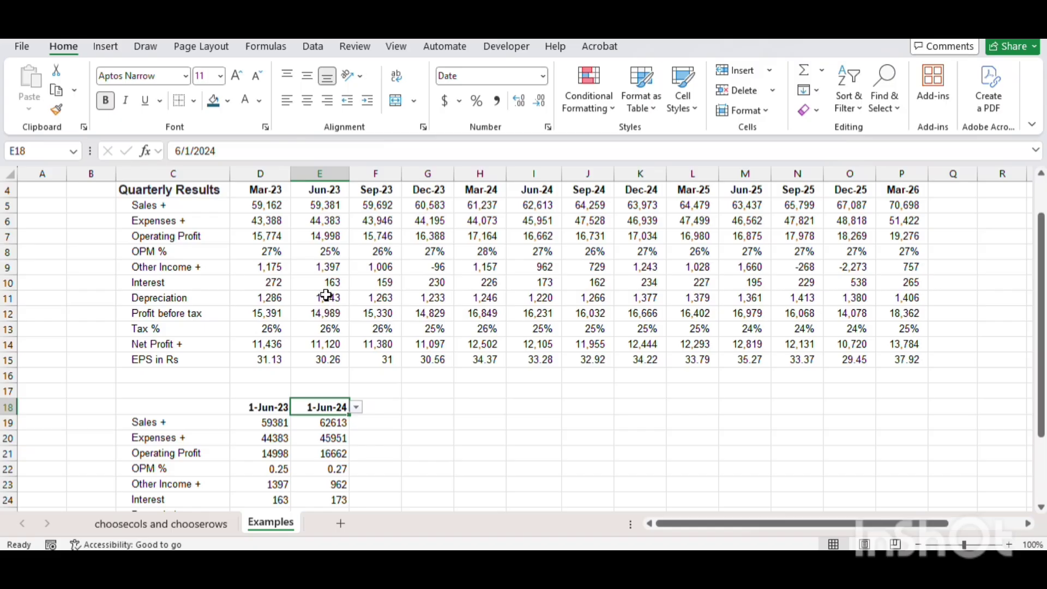
Step: Compare the Jun-23 and Jun-24 source columns with the extracted results and review E19's formula
left_click_drag(322, 208, 337, 360)
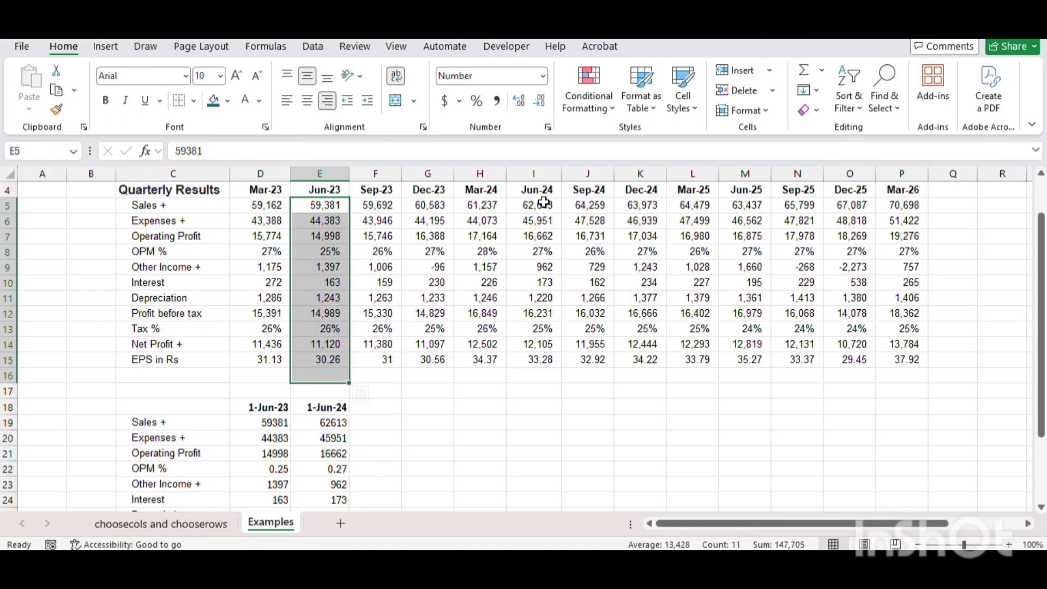
left_click_drag(544, 200, 538, 376)
scroll(395, 439, "down", 2)
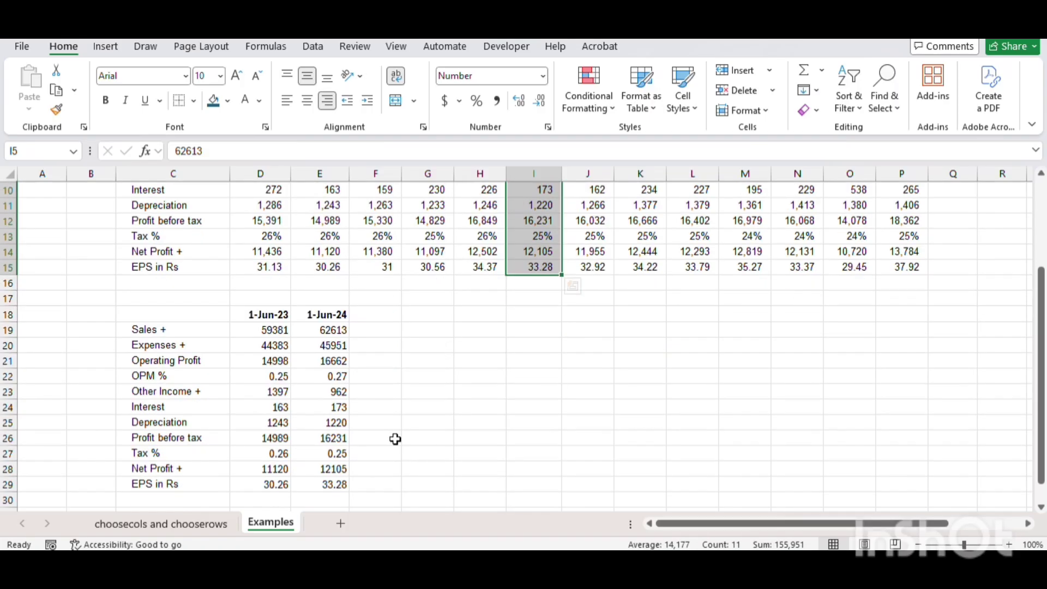
scroll(394, 439, "down", 1)
scroll(394, 439, "up", 3)
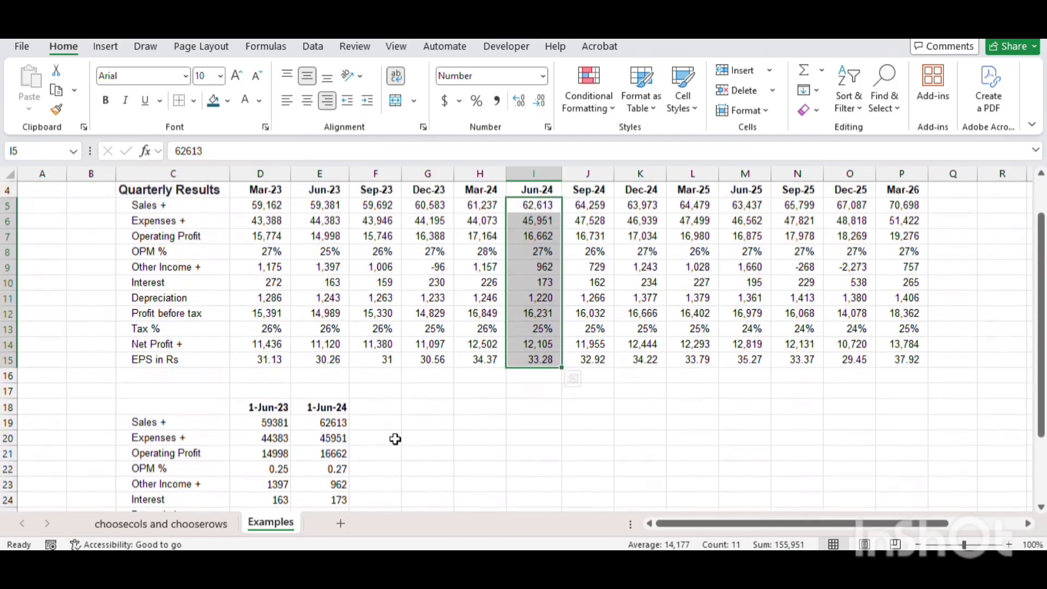
left_click(331, 421)
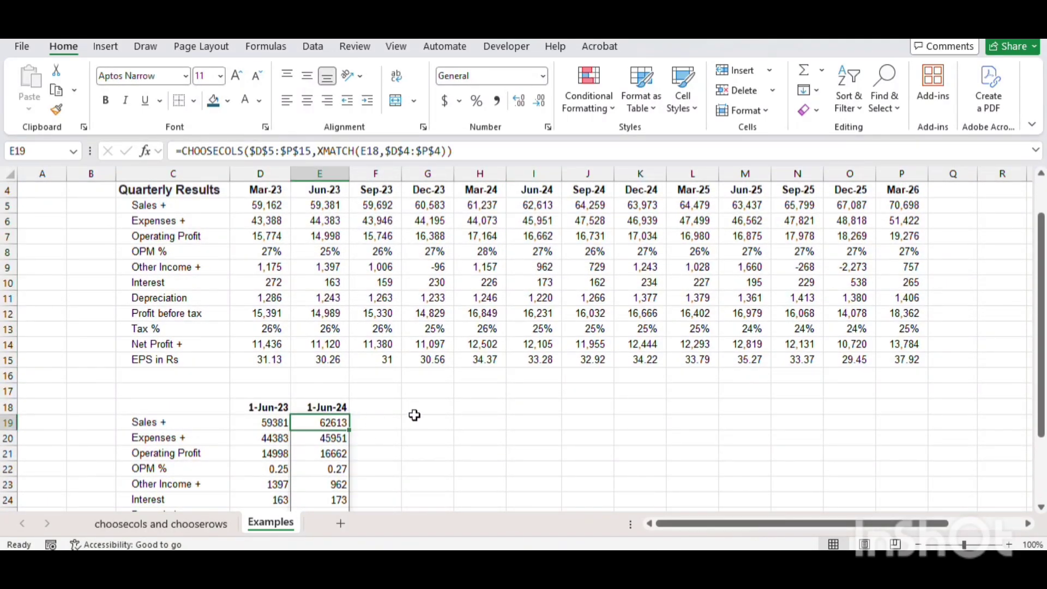
left_click(425, 408)
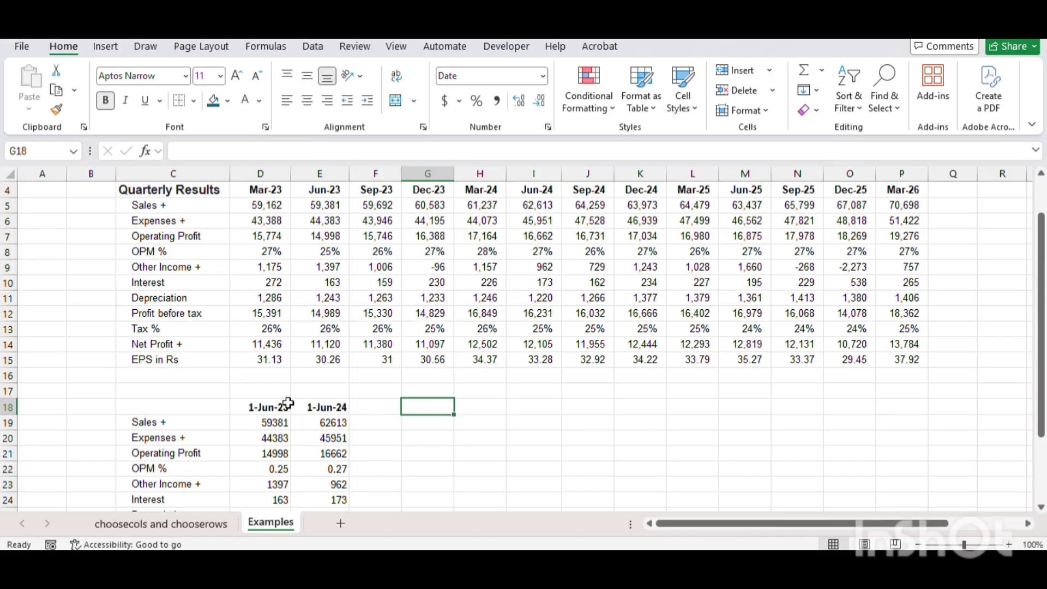
left_click(437, 434)
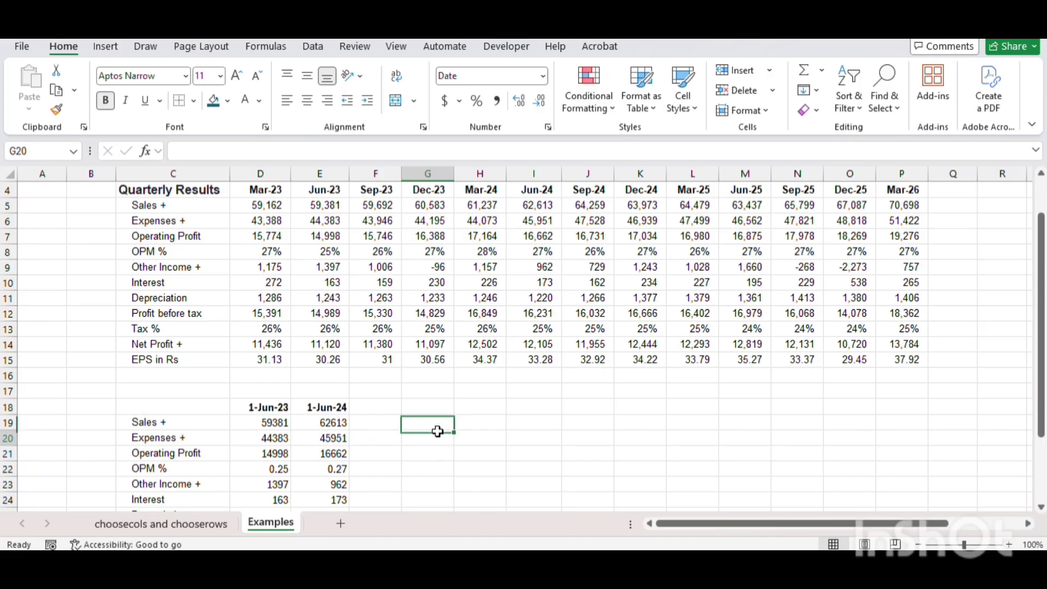
Step: Start a CHOOSEROWS formula in H19 with the quarterly figures D5:P15 as its array
left_click(463, 423)
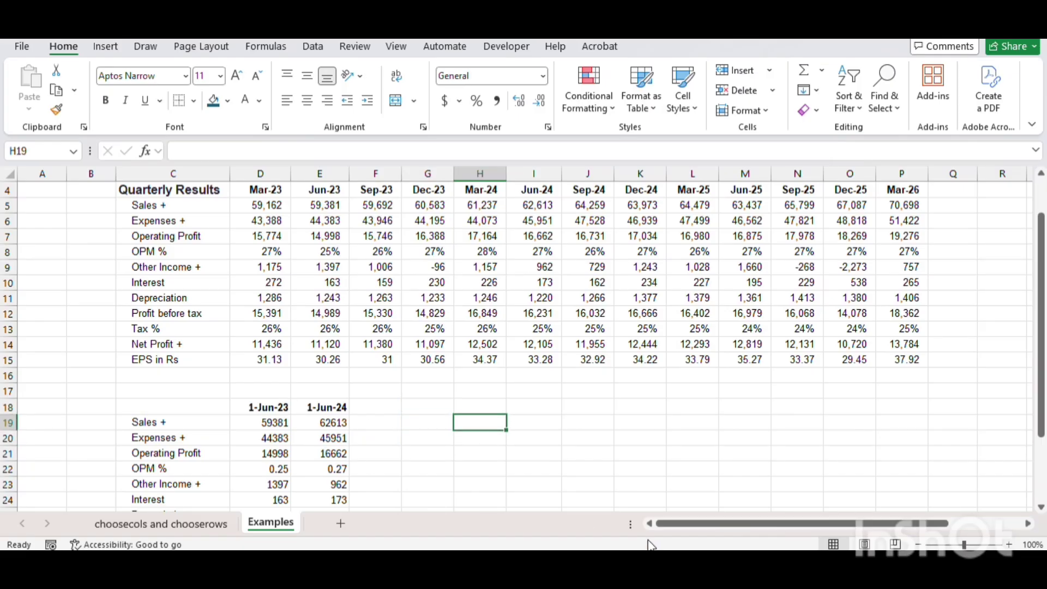
type("=")
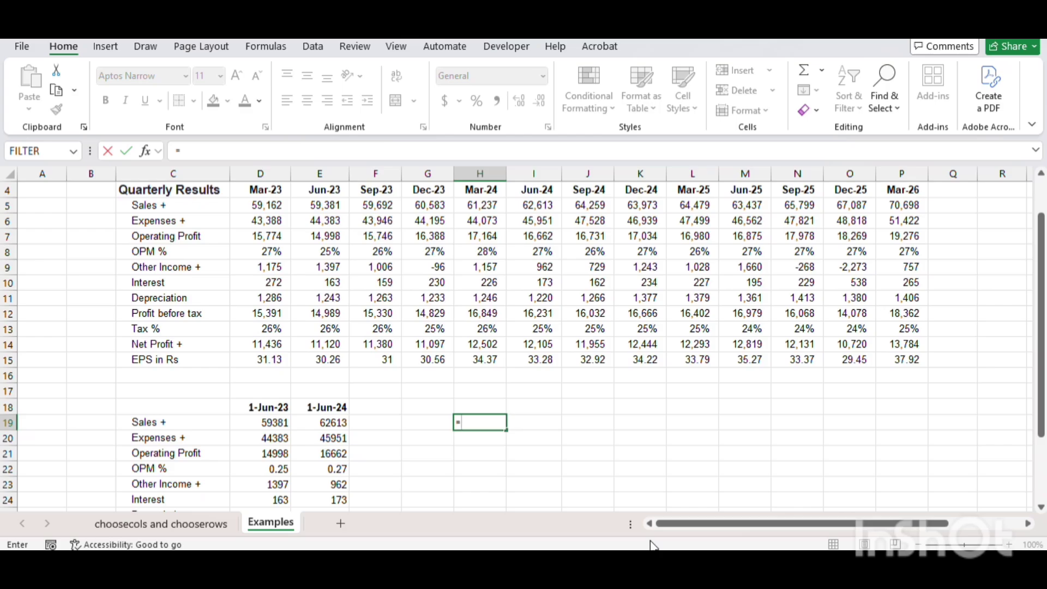
type("cho")
key("Down")
key("Down")
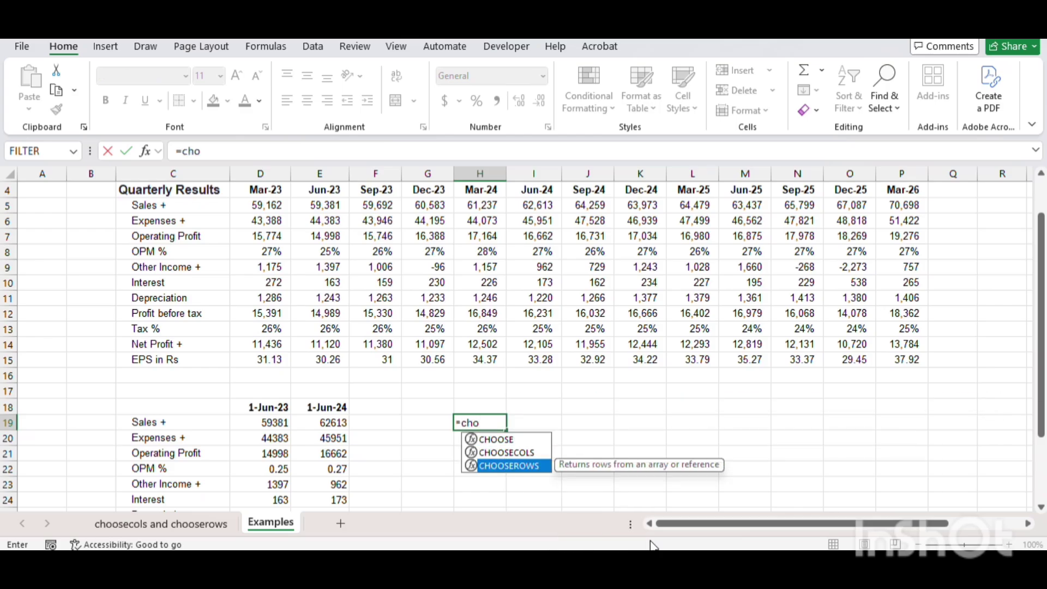
key("Tab")
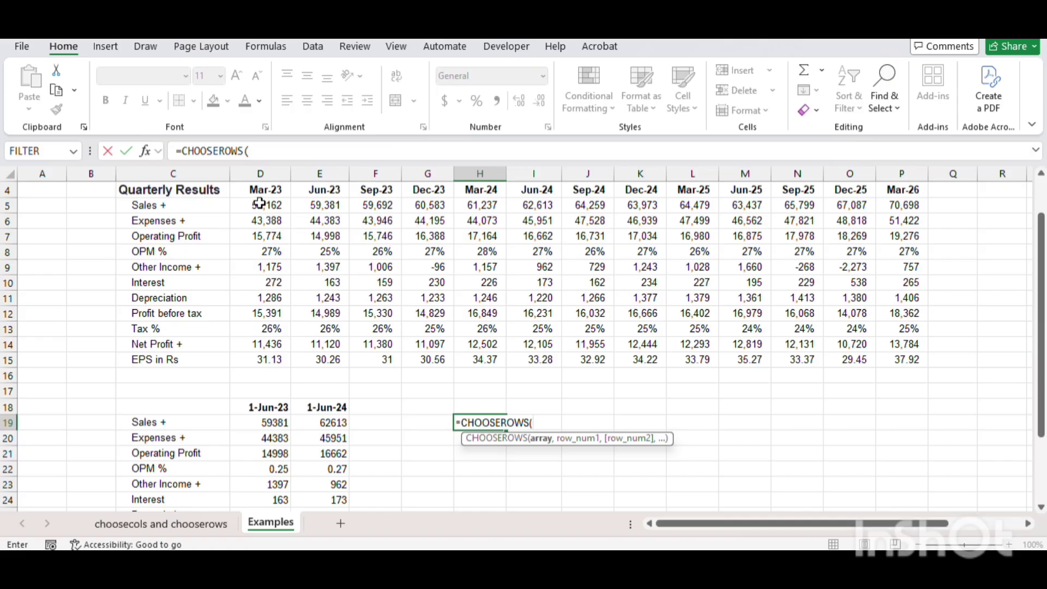
left_click_drag(261, 205, 899, 360)
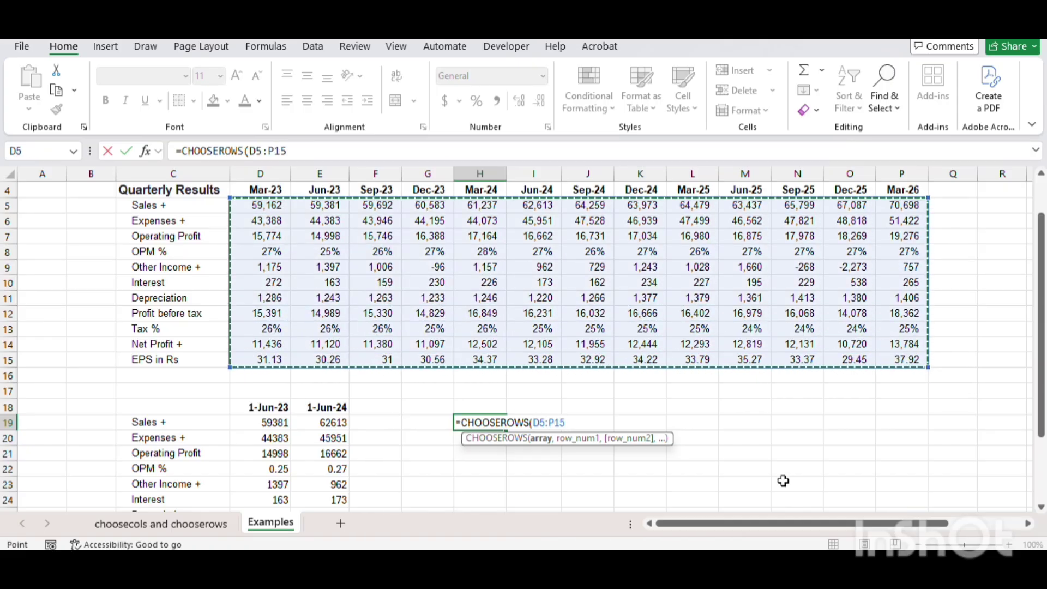
Step: Set the CHOOSEROWS row numbers to 1 and 10 for Sales and Net Profit, and complete the formula
type(",")
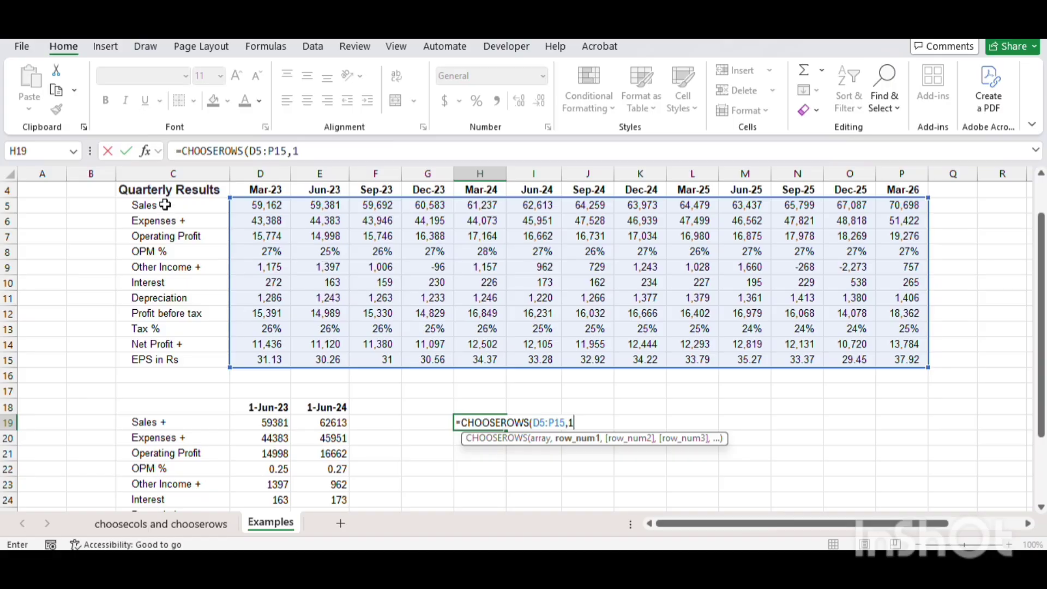
type("1,10")
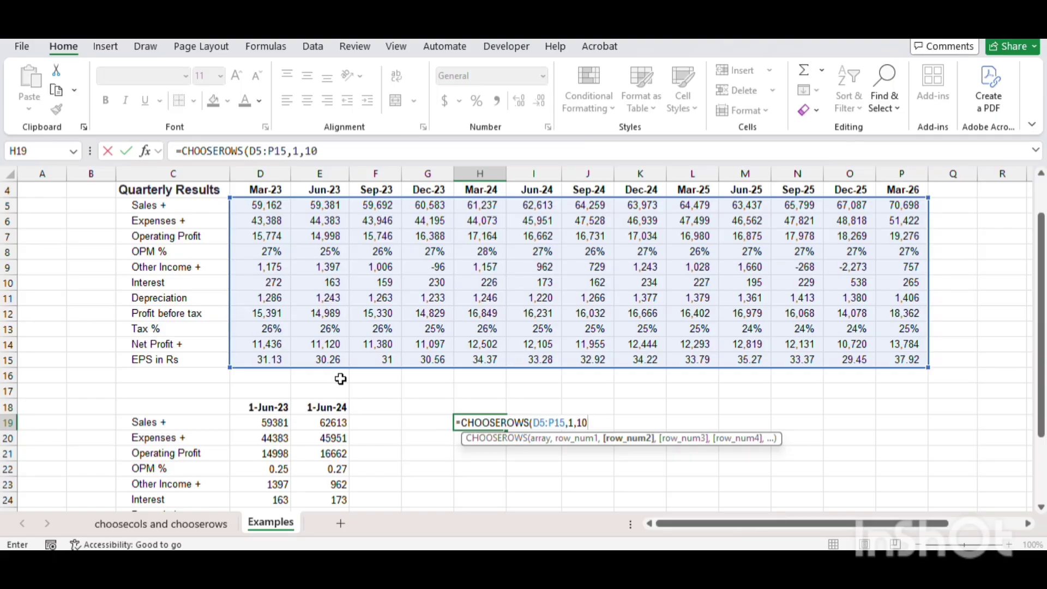
type(")")
key("Return")
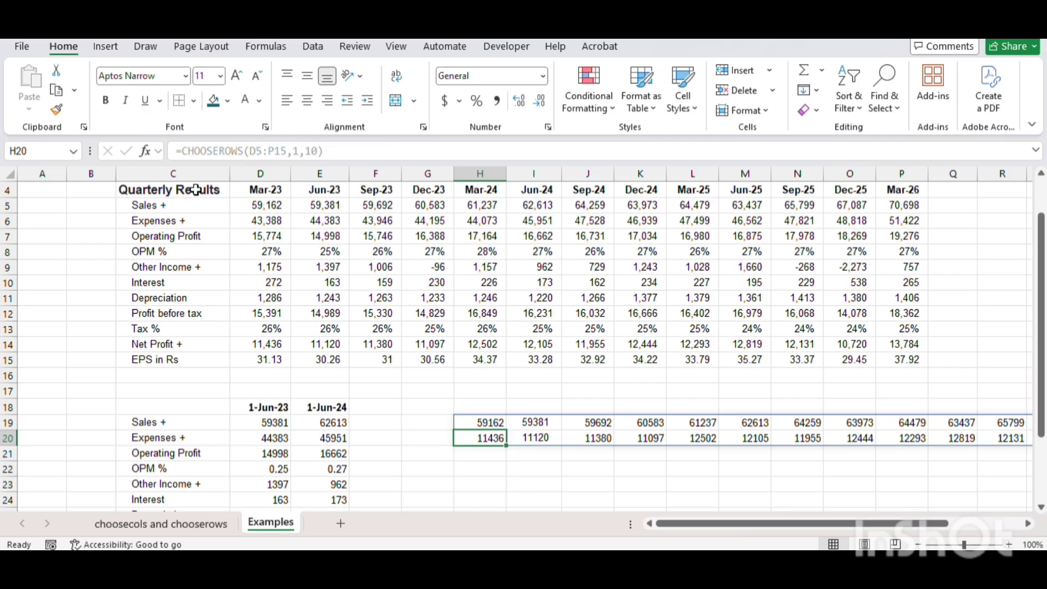
Step: Copy the Quarterly Results heading row C4:P4 with its dates to the row starting at G18
left_click_drag(195, 189, 866, 187)
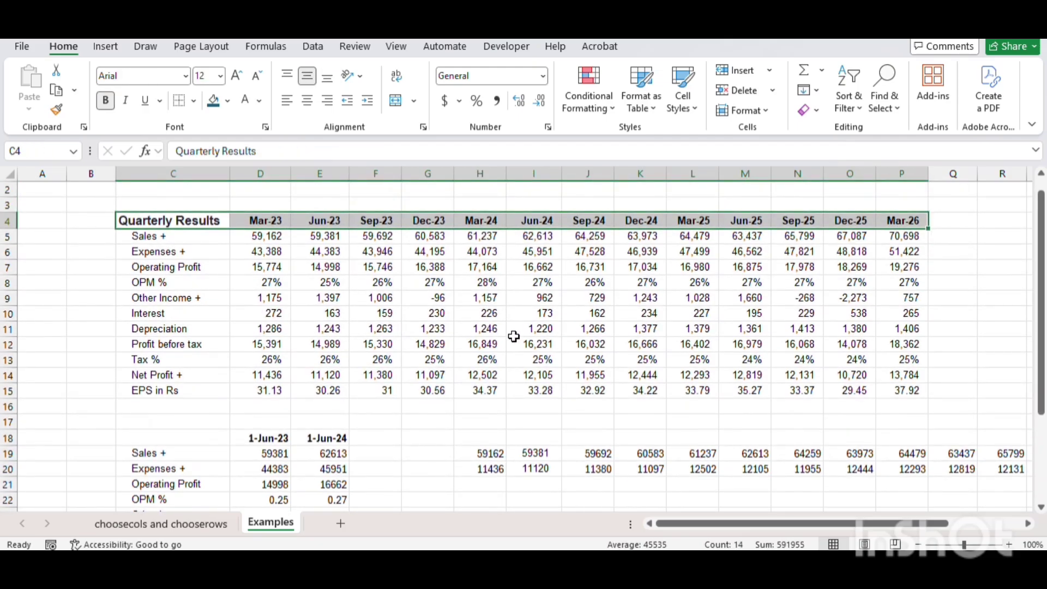
key("ctrl+c")
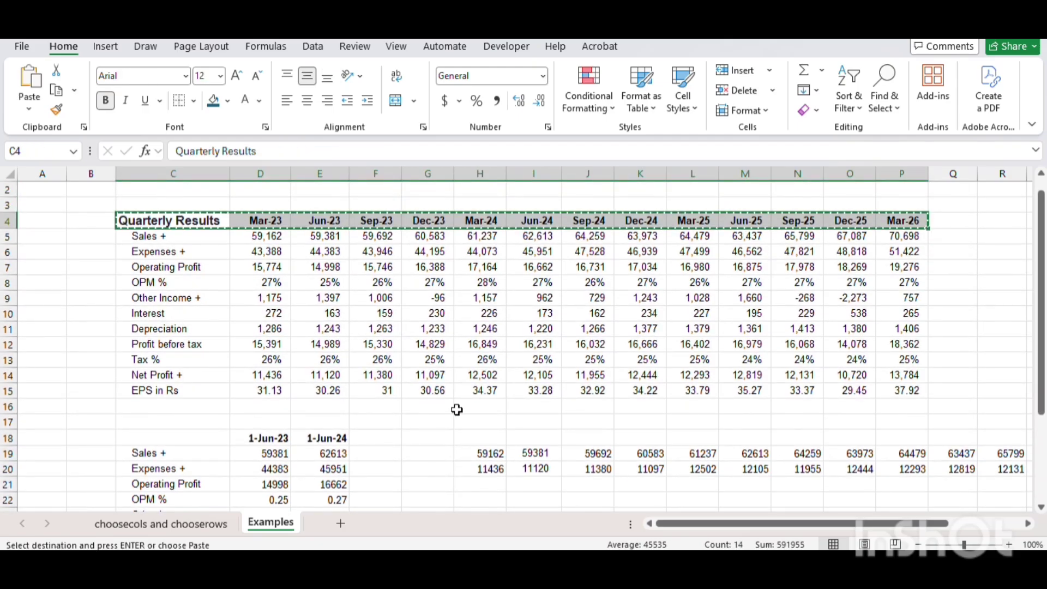
left_click(444, 436)
key("ctrl+v")
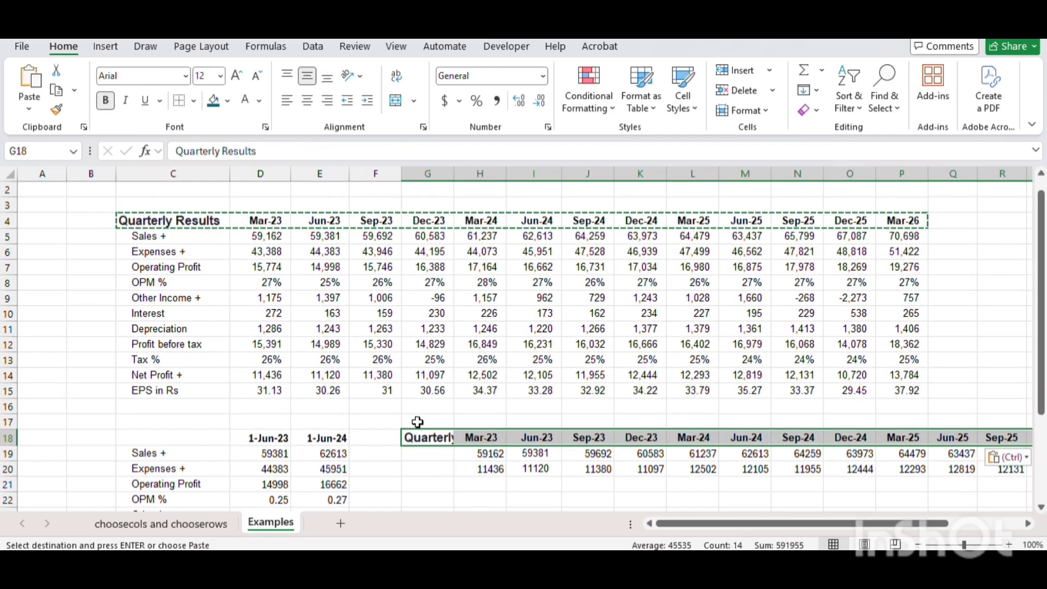
Step: Copy the Sales + and Net Profit + labels from C5 and C14 into G19:G20 and fit column G's width to its contents
left_click(185, 237)
left_click(175, 376, "ctrl")
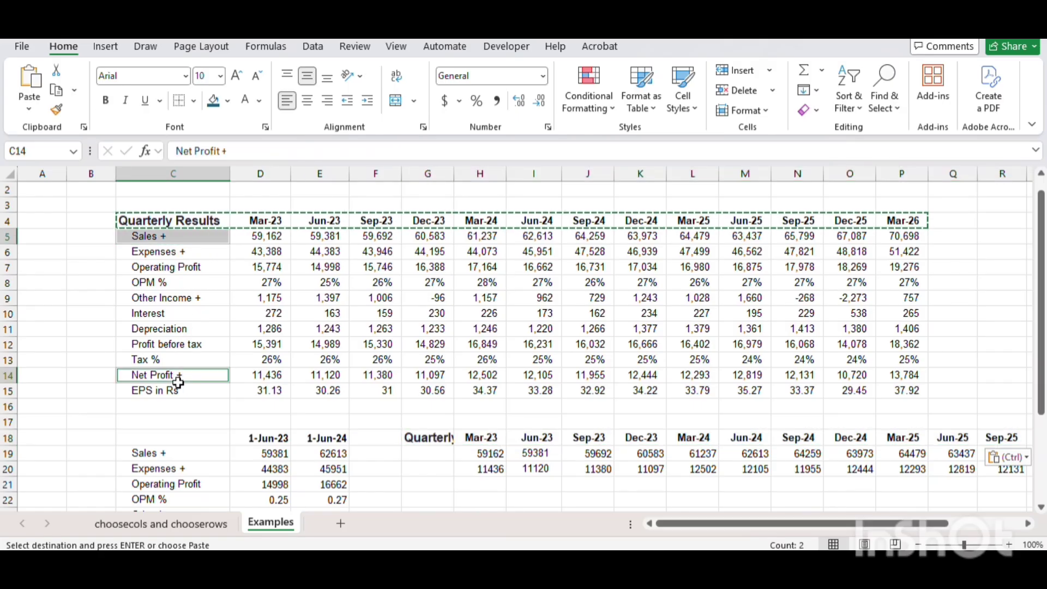
key("ctrl+c")
left_click(441, 454)
key("ctrl+v")
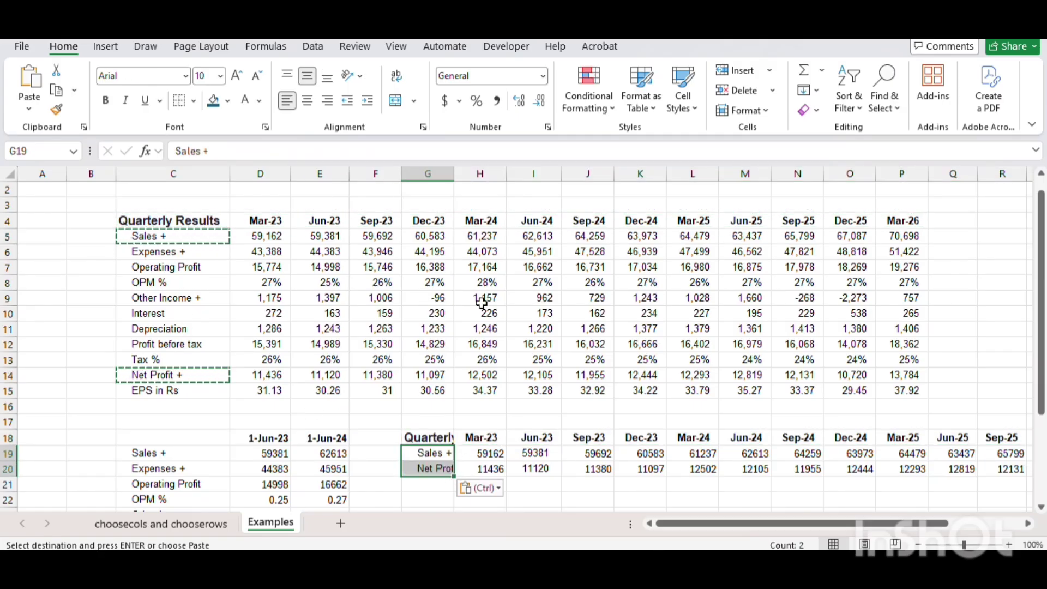
double_click(453, 180)
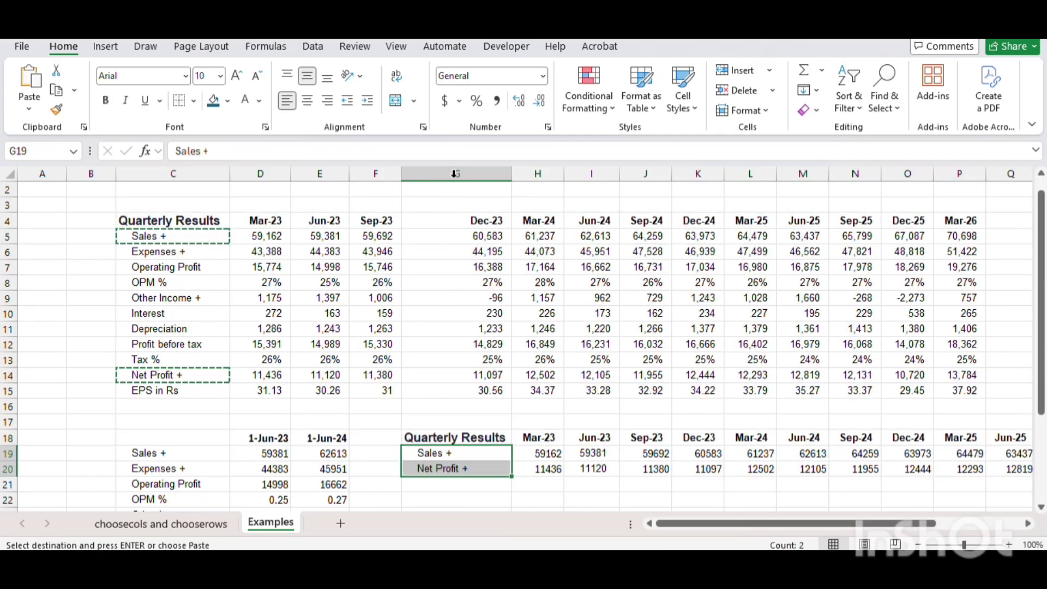
left_click(535, 437)
key("Escape")
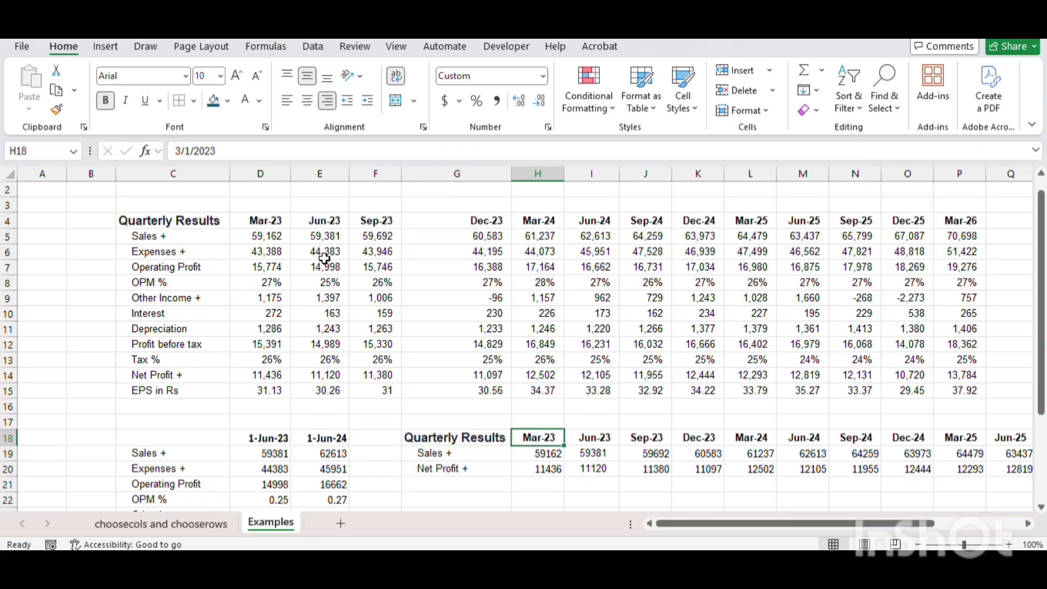
Step: Compare the source Sales and Net Profit rows with the rows extracted by CHOOSEROWS under the copied headings
left_click(264, 235)
left_click_drag(265, 234, 959, 235)
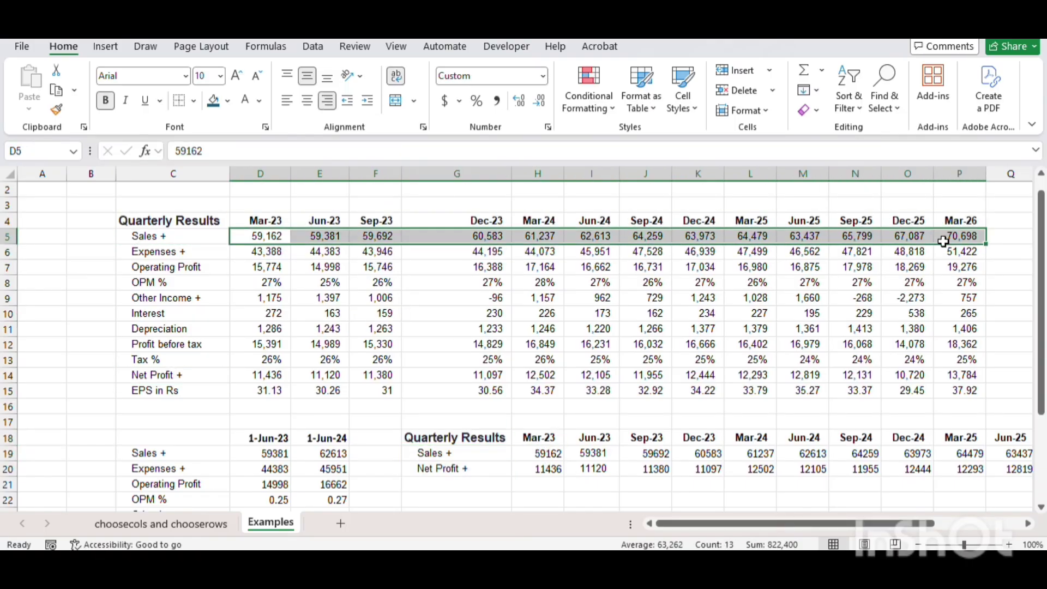
left_click_drag(553, 458, 654, 455)
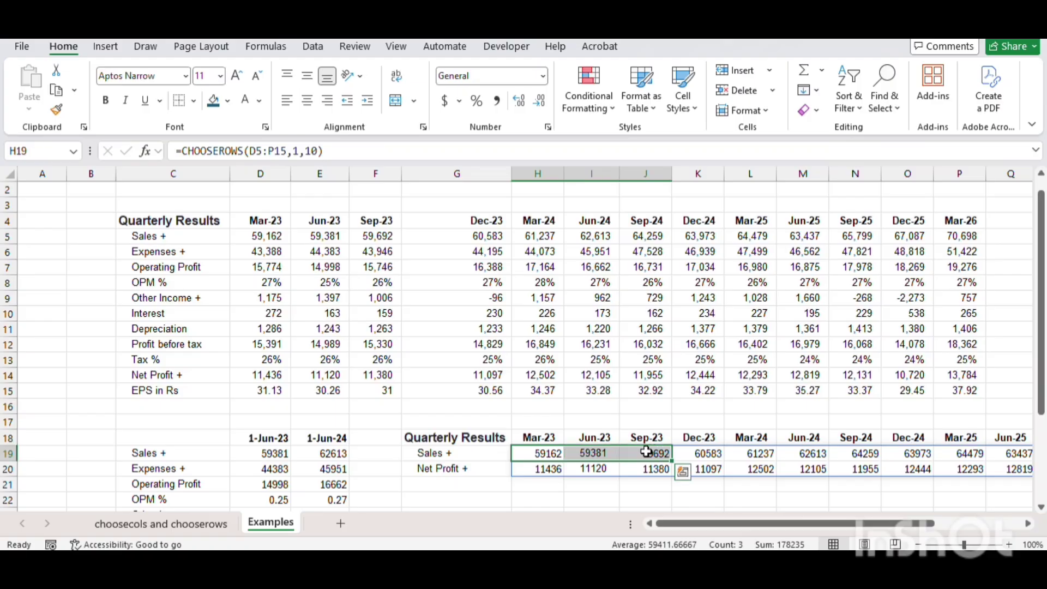
left_click_drag(267, 375, 949, 371)
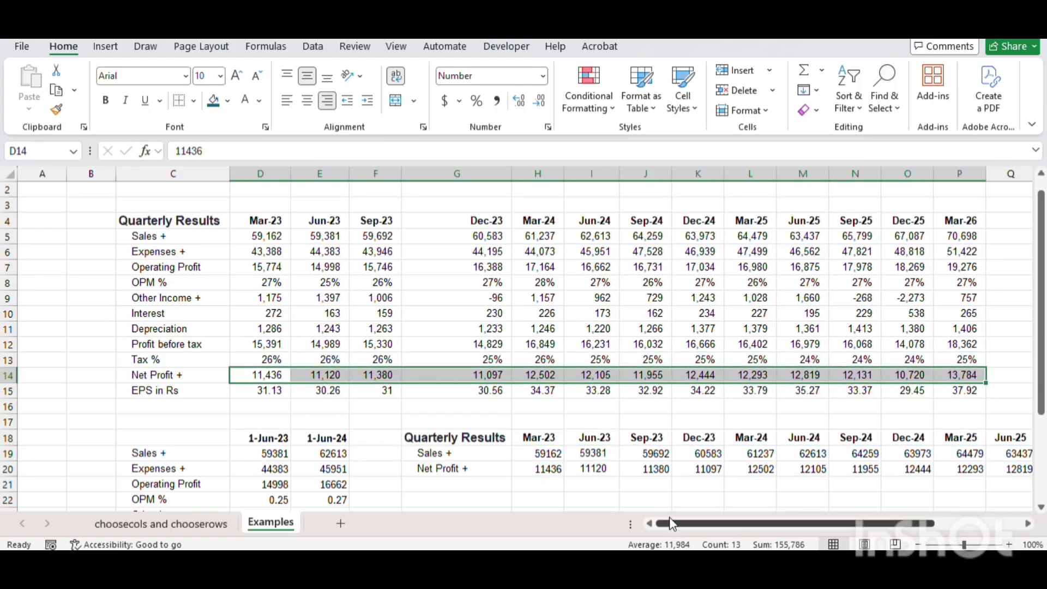
left_click_drag(675, 525, 680, 545)
left_click(930, 468)
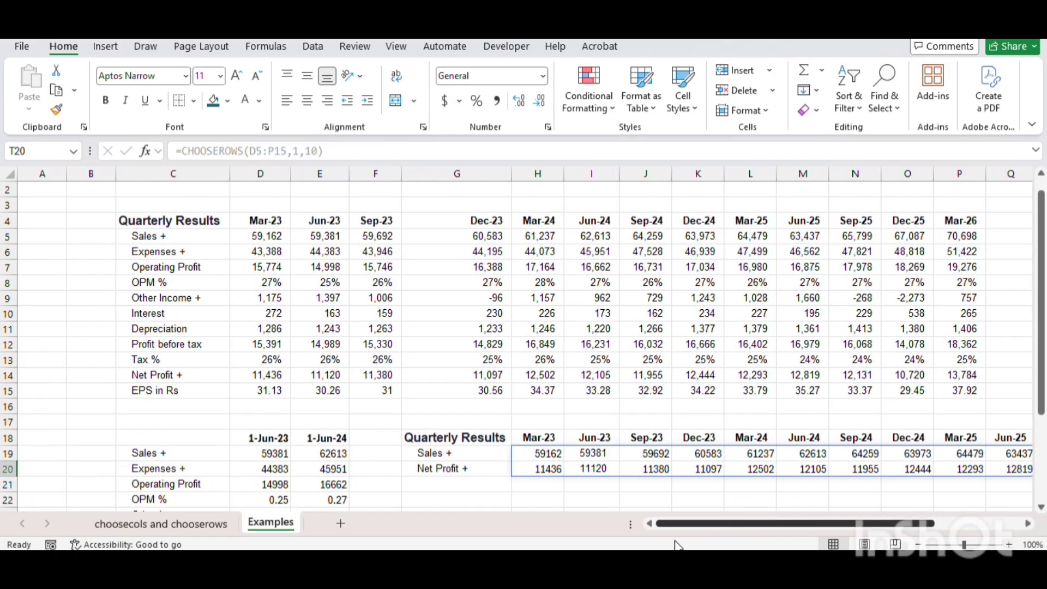
left_click(451, 495)
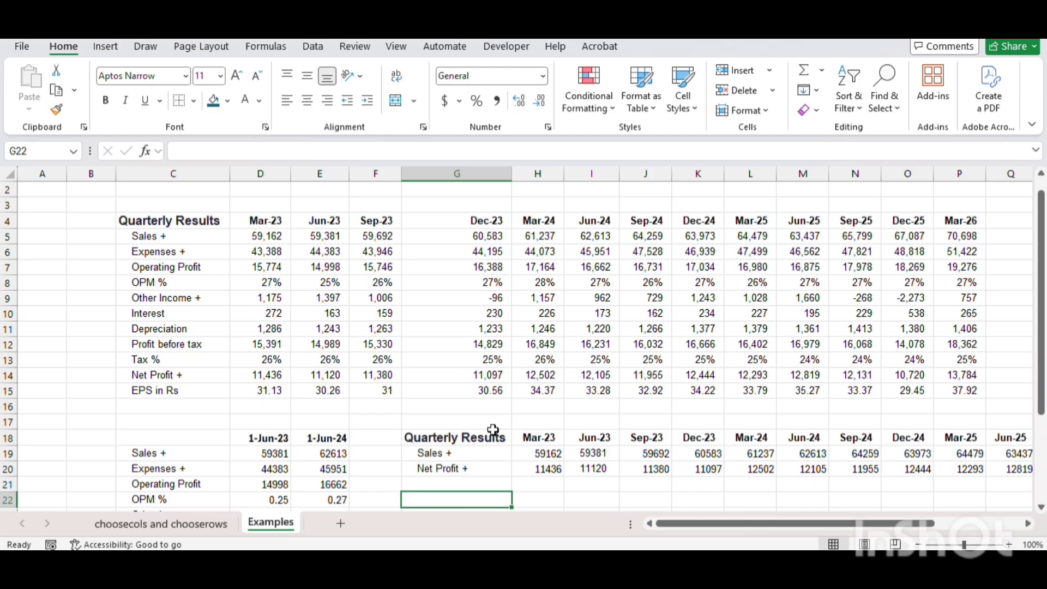
scroll(493, 431, "down", 1)
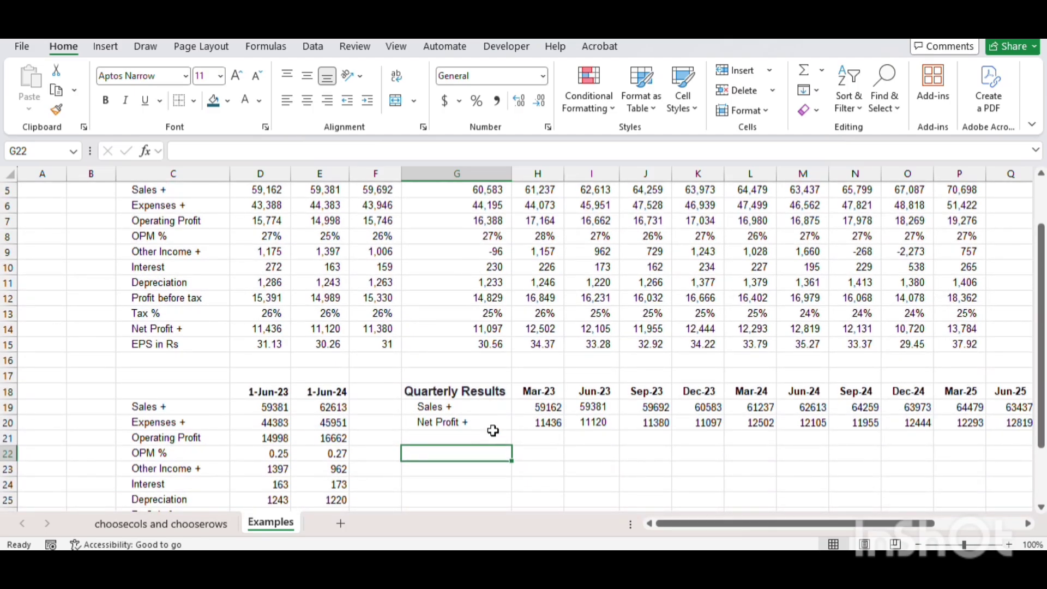
scroll(493, 430, "up", 1)
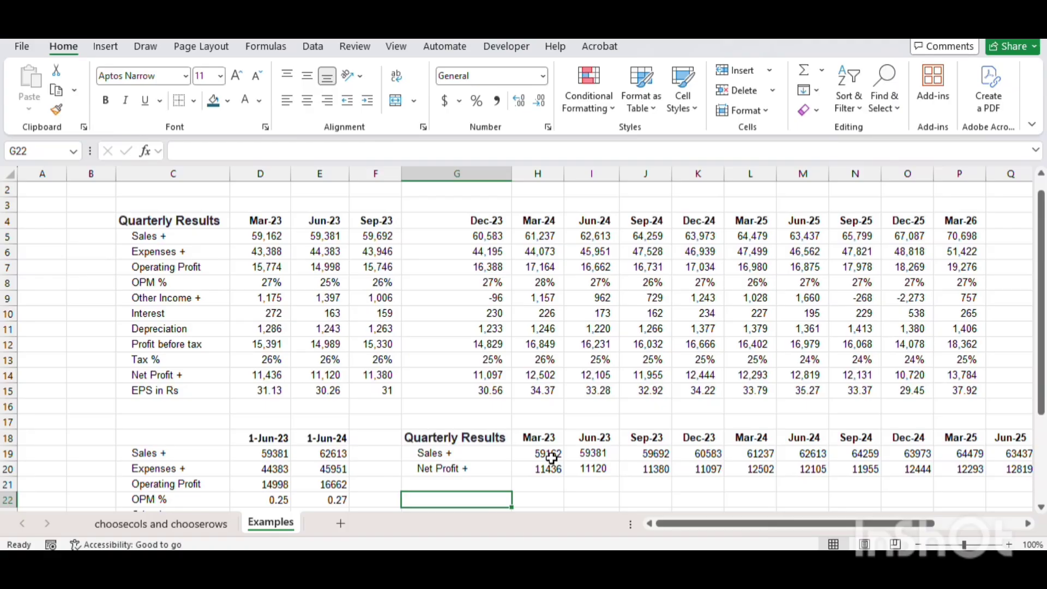
scroll(551, 458, "down", 1)
left_click(542, 406)
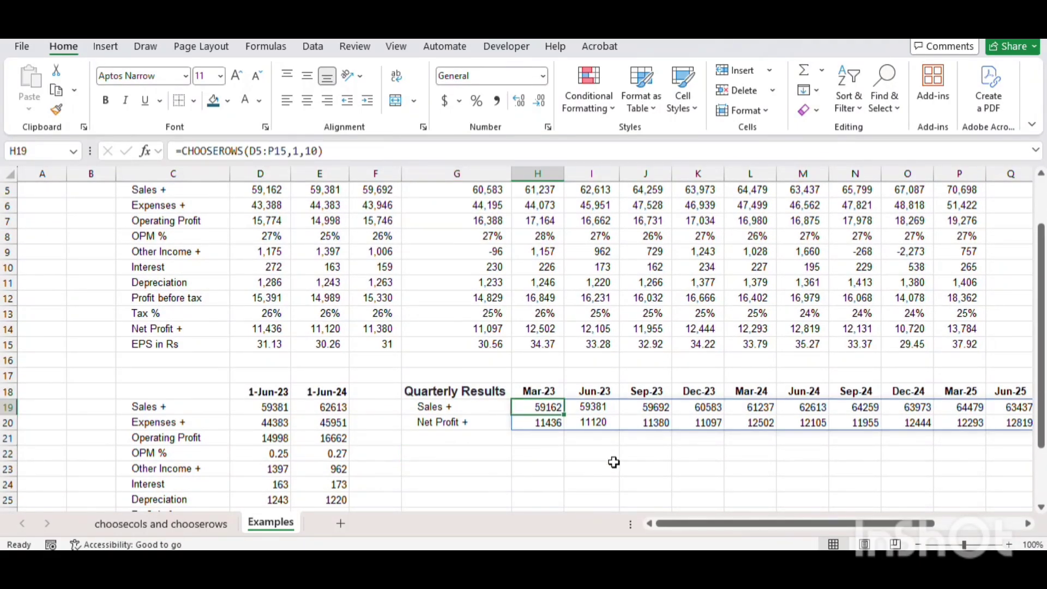
key("F2")
key("Left")
key("Left")
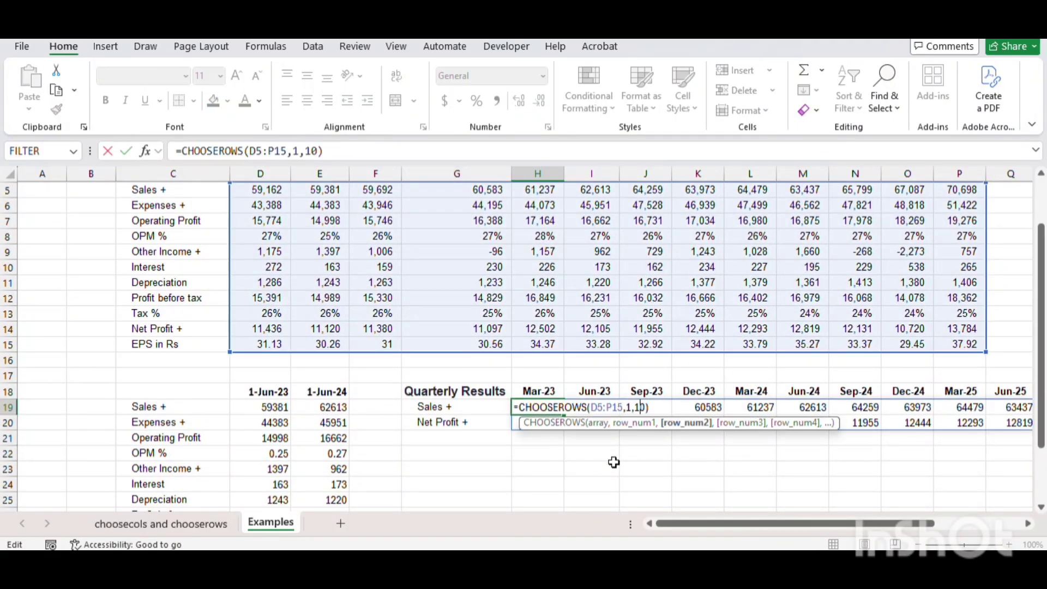
key("Left")
key("Left")
key("BackSpace")
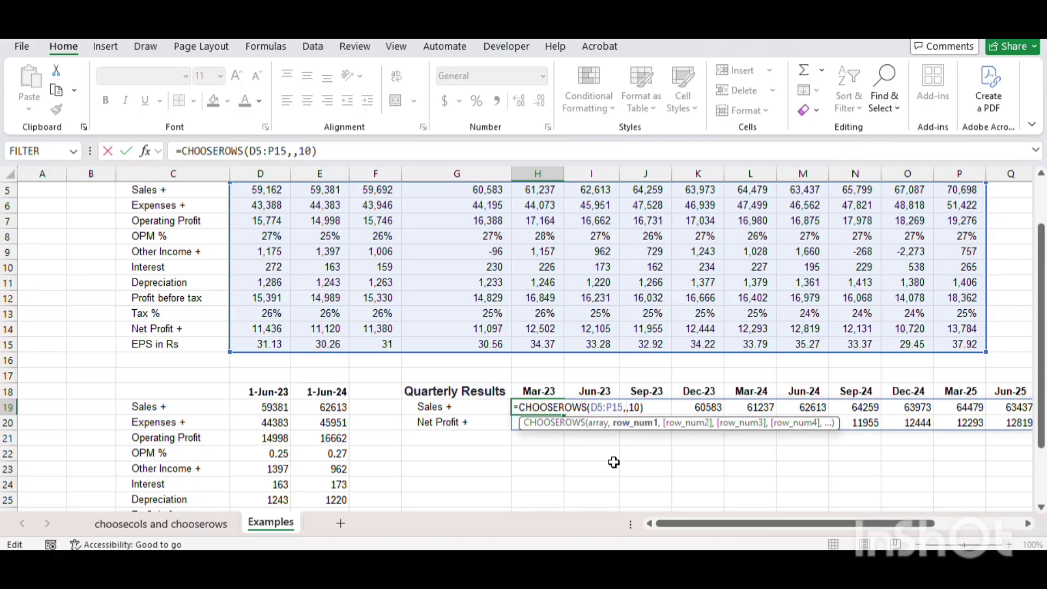
type("xm")
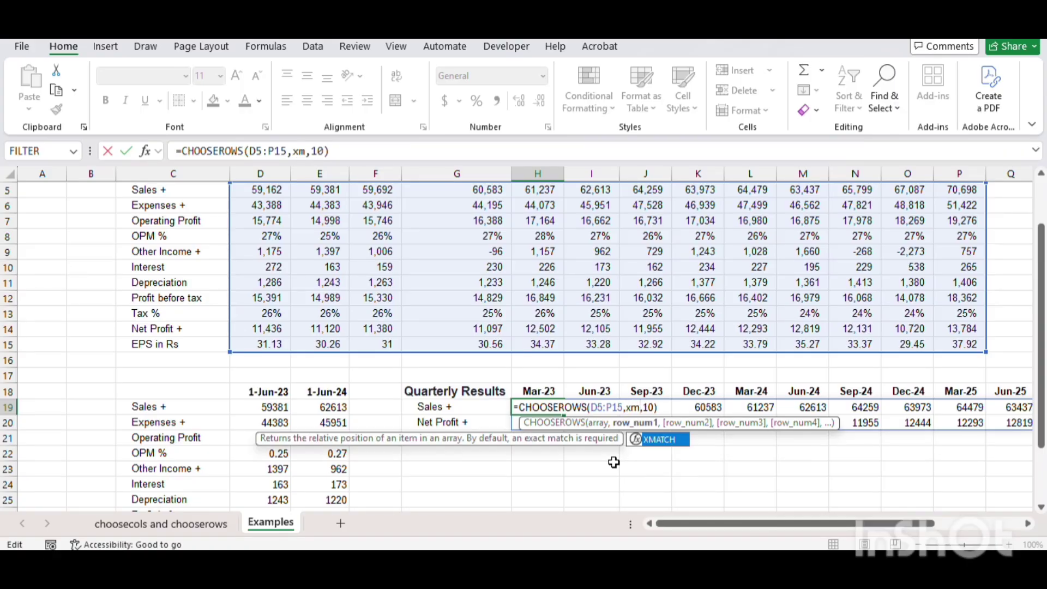
key("Tab")
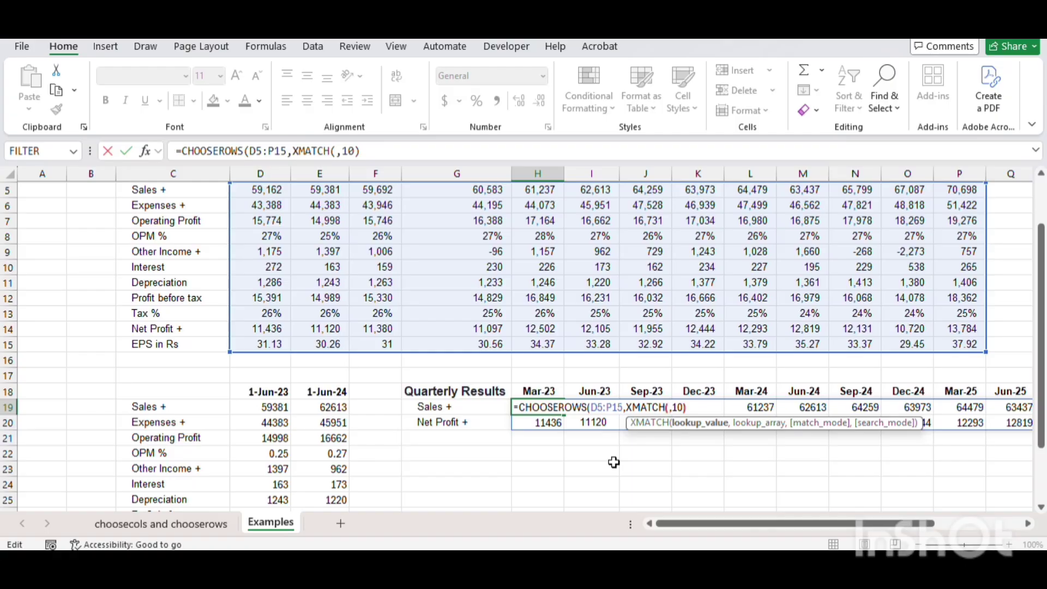
key("Left")
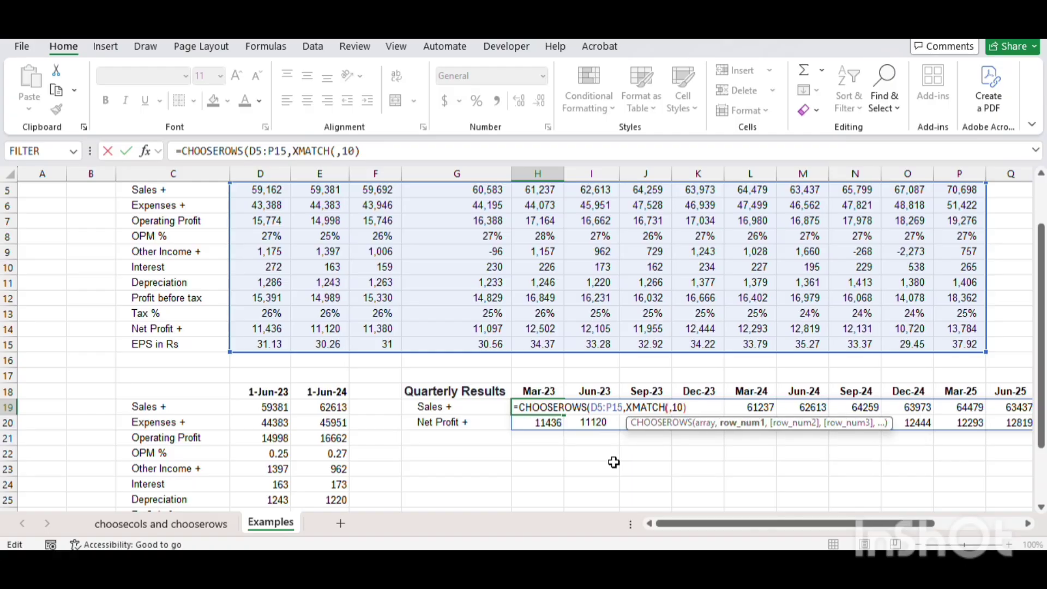
key("Escape")
Step: Clear the extracted CHOOSEROWS figures from H19:T20, keeping the headings and row labels
key("ctrl+shift+Down")
key("ctrl+shift+Right")
key("Delete")
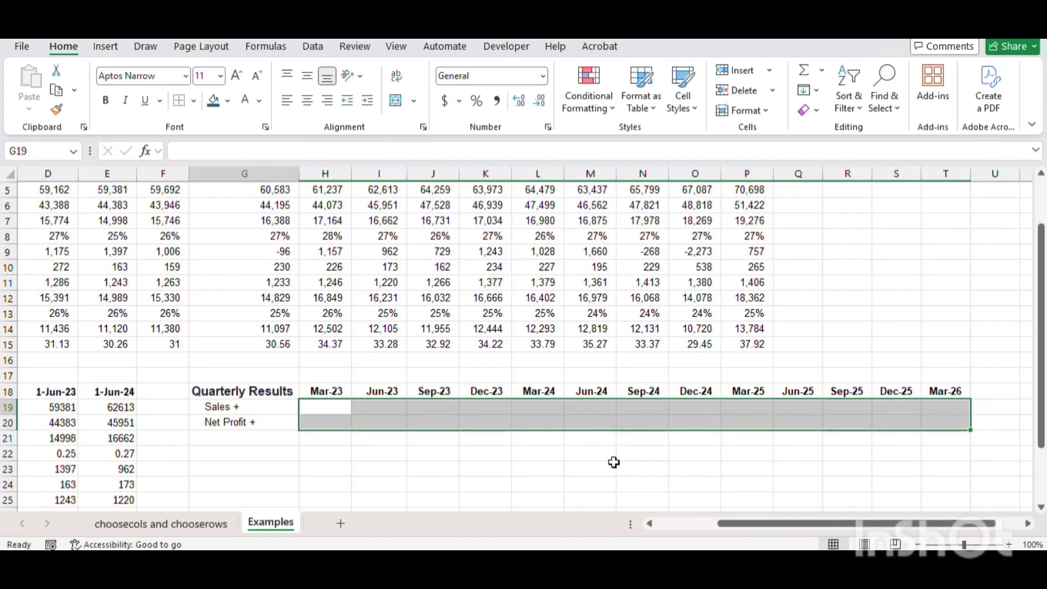
Step: Start a new CHOOSEROWS formula in H19 with the quarterly figures D5:P15 as its array
key("Right")
type("=")
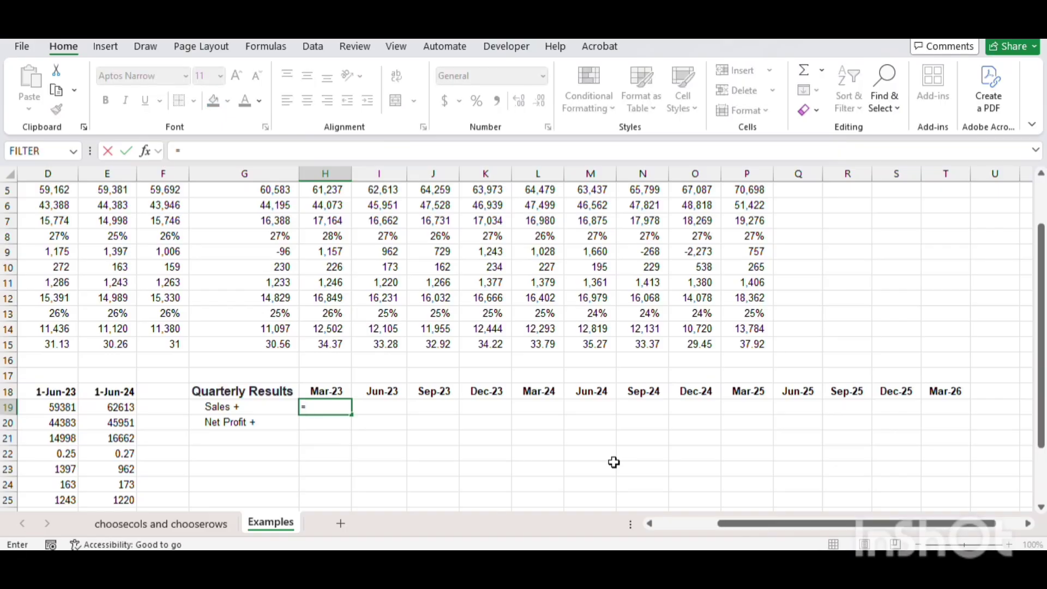
type("cho")
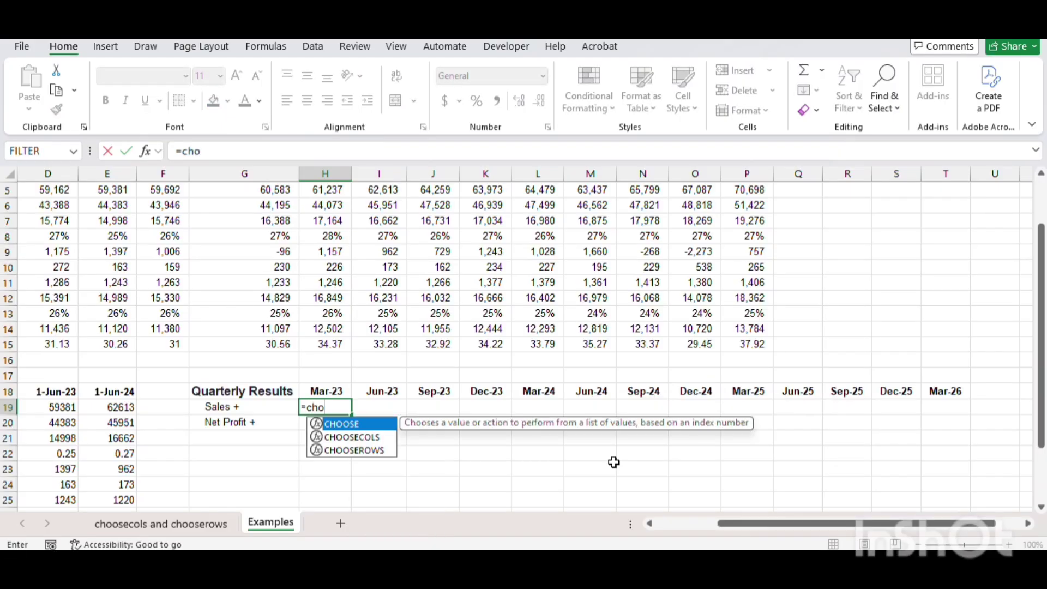
key("Down")
key("Down")
key("Tab")
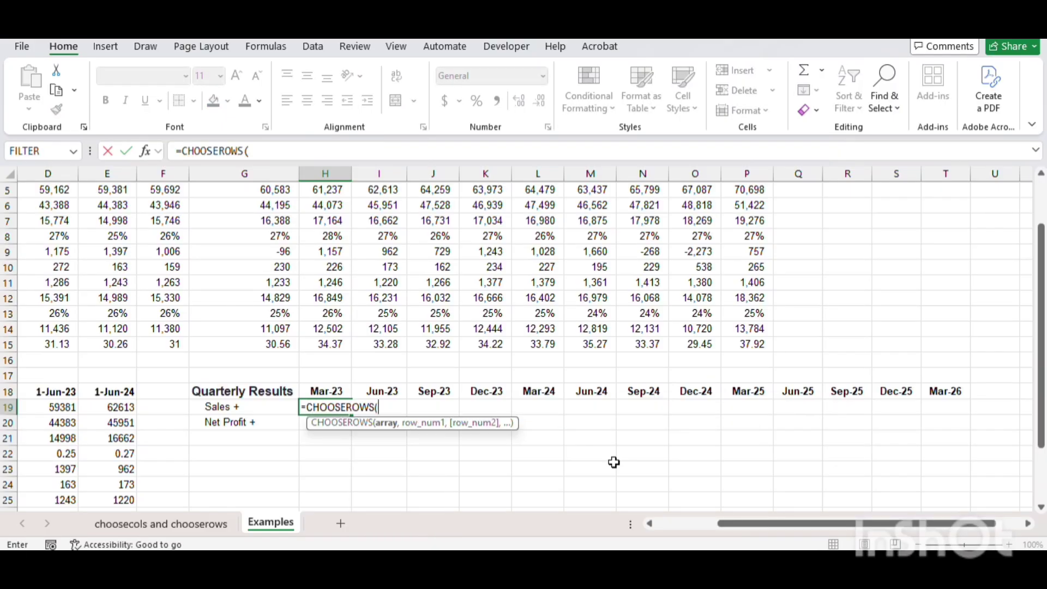
key("Up")
key("Up")
key("Up")
key("Up")
key("ctrl+Left")
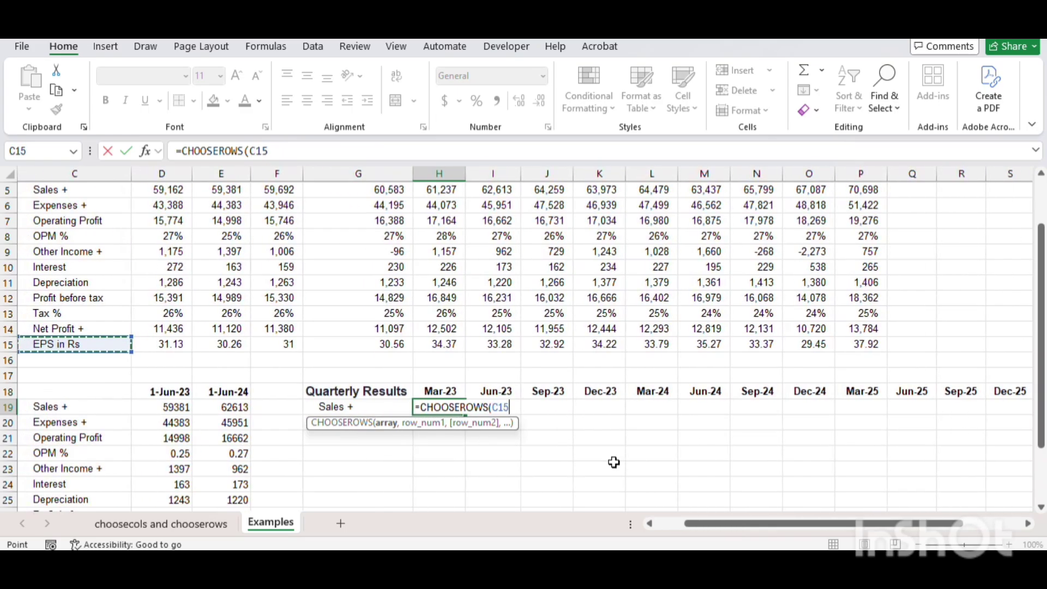
key("Right")
key("shift+Up")
key("shift+Up")
key("shift+Up")
key("shift+Up")
key("shift+Up")
key("shift+Up")
key("shift+Up")
key("shift+Up")
key("shift+Up")
key("shift+Up")
key("ctrl+shift+Right")
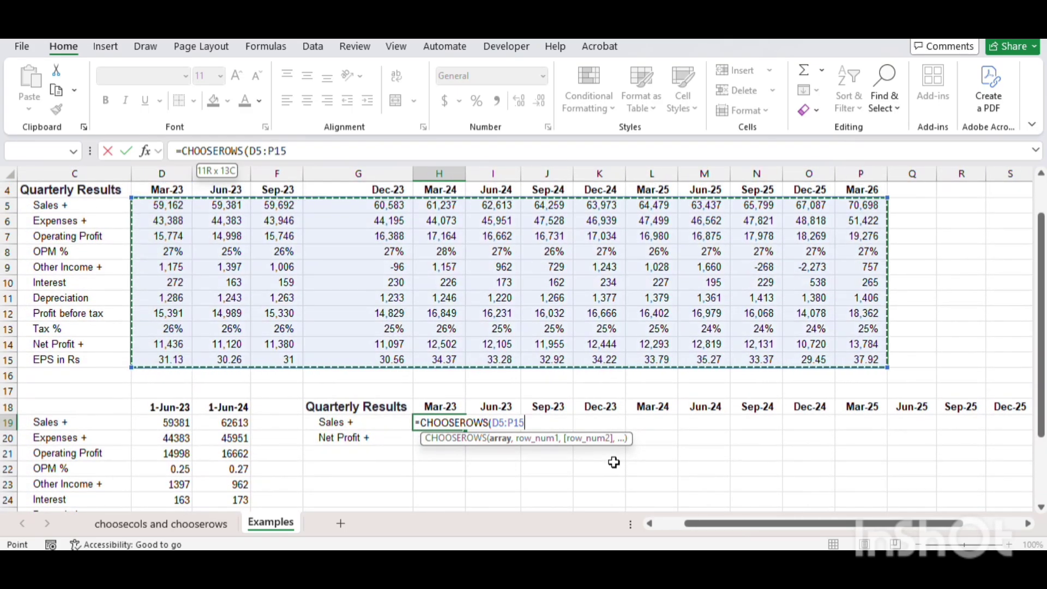
type(",")
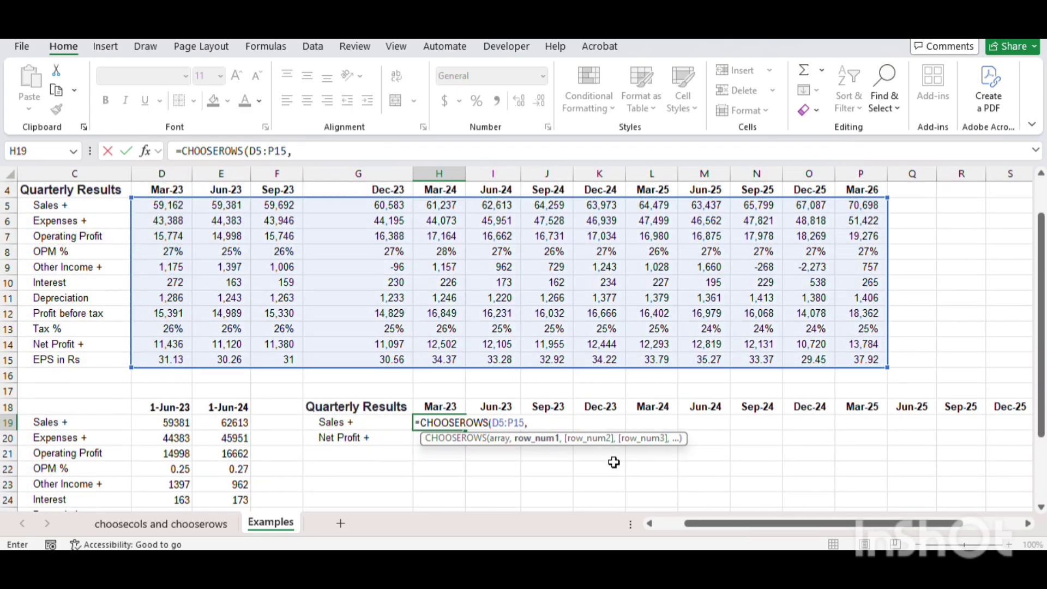
Step: Use XMATCH of the label G19 in C5:C15 as the CHOOSEROWS row number and complete the formula
type("xm")
key("Tab")
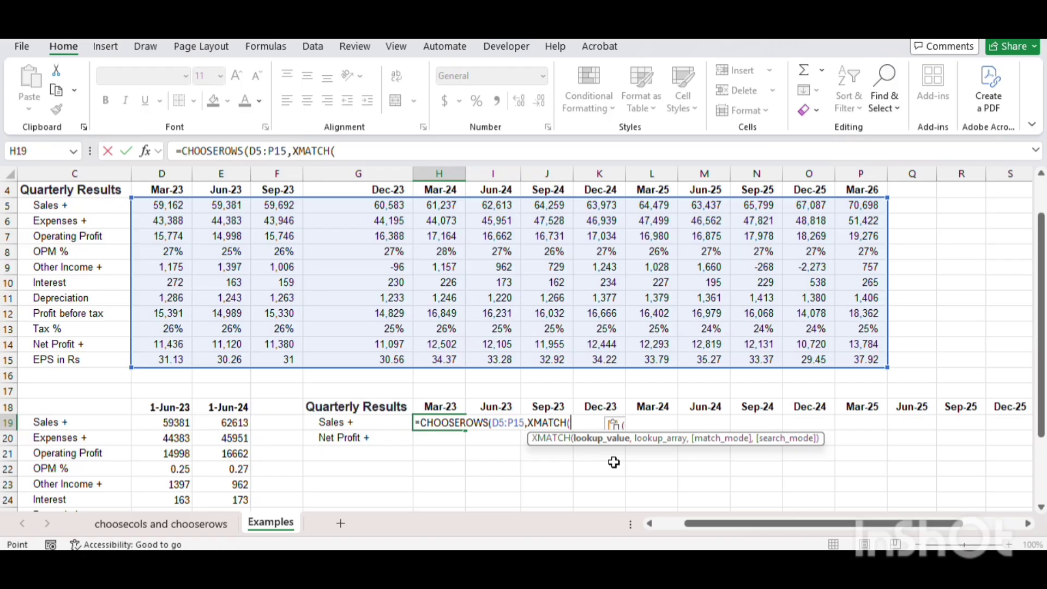
key("Left")
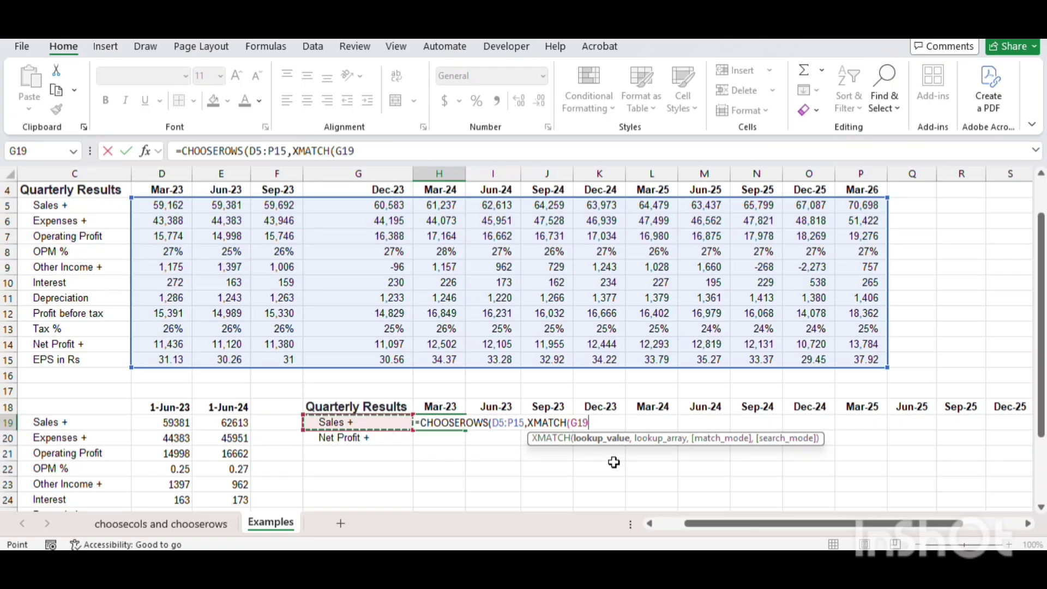
type(",")
key("Left")
key("Left")
key("Left")
key("Left")
key("Left")
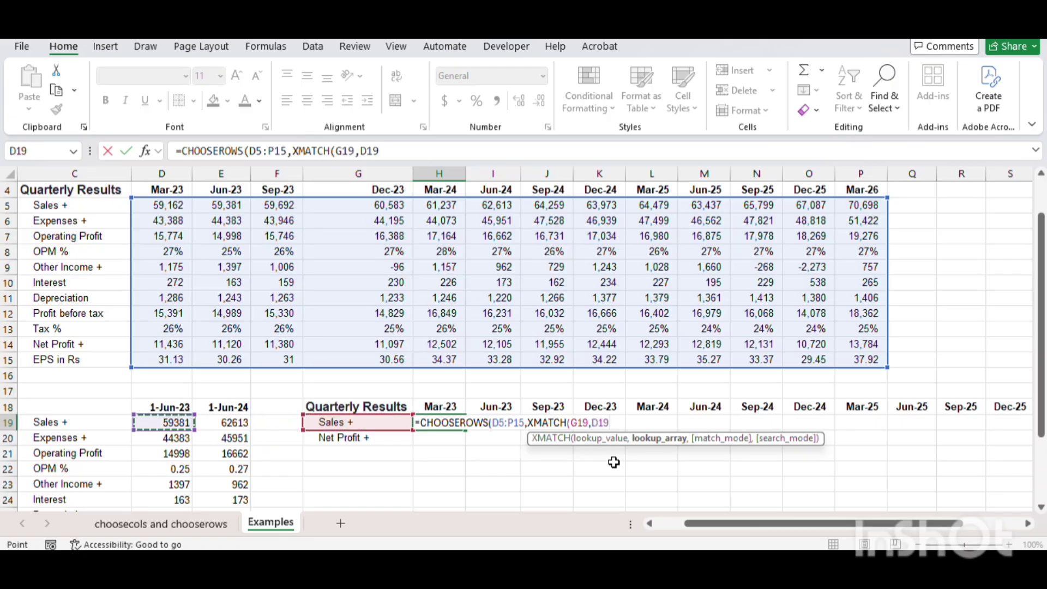
key("Up")
key("Up")
key("Up")
key("Up")
key("ctrl+shift+Up")
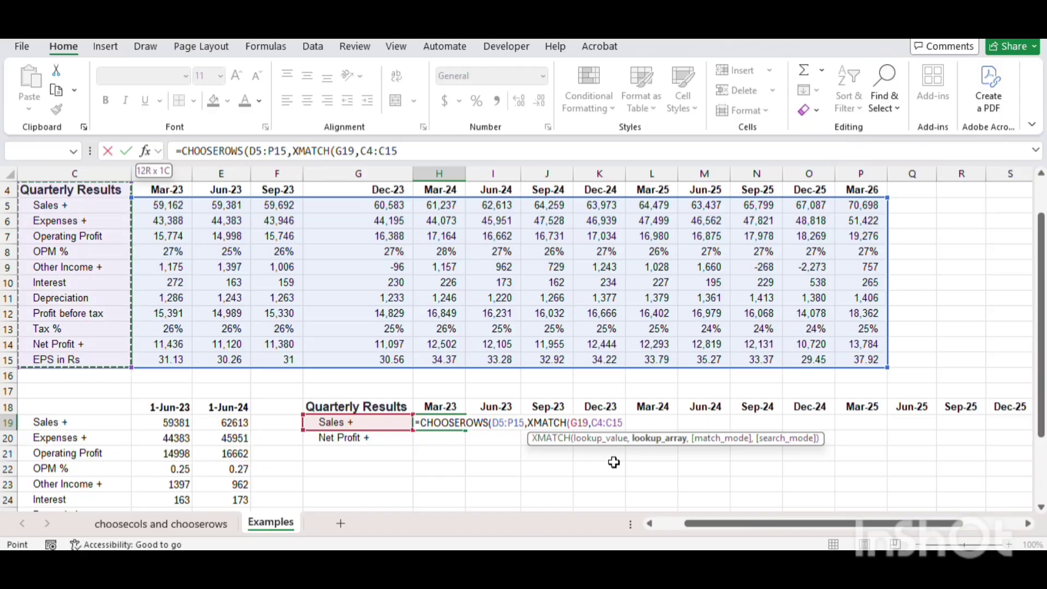
key("shift+Down")
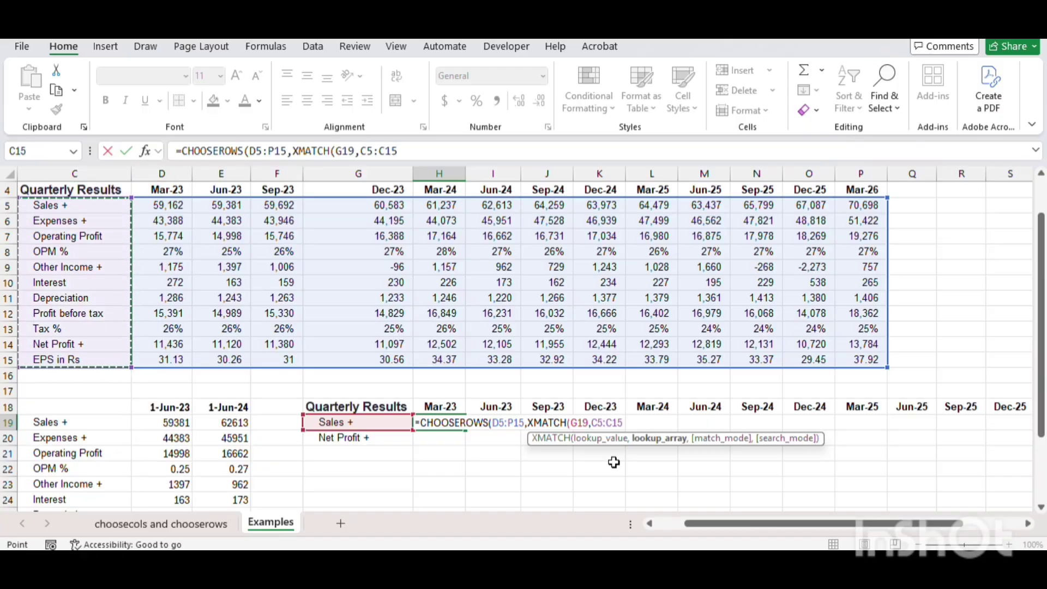
type("))")
key("Return")
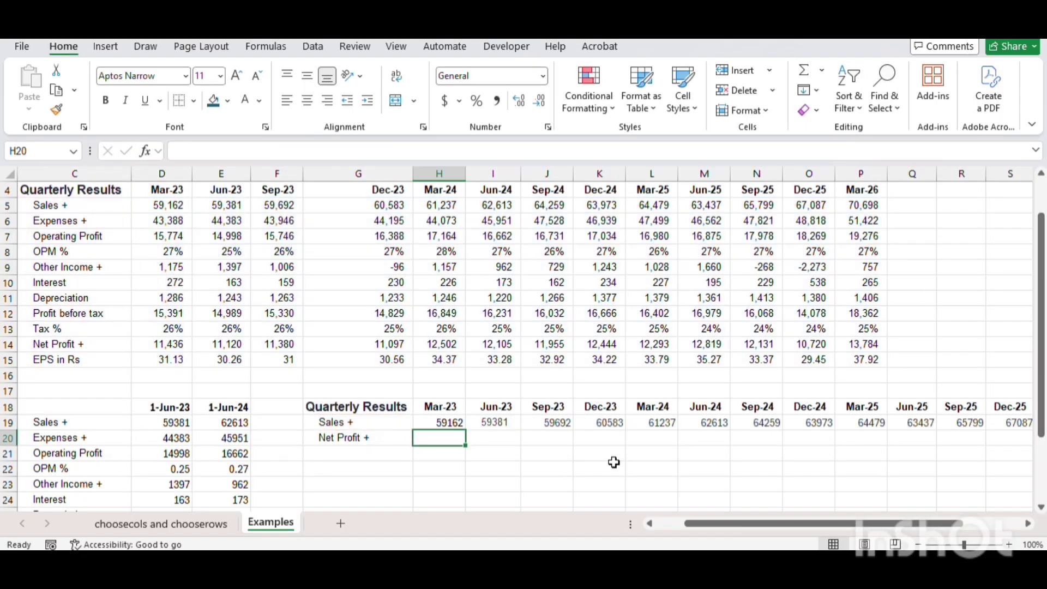
Step: Make the XMATCH lookup array C5:C15 absolute in the H19 CHOOSEROWS formula
key("Up")
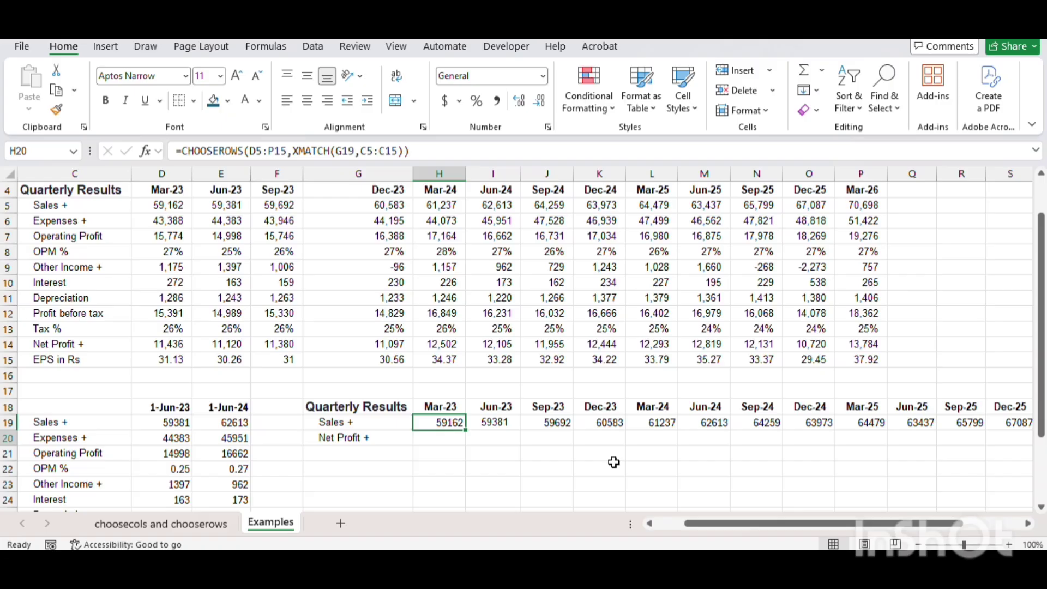
key("F2")
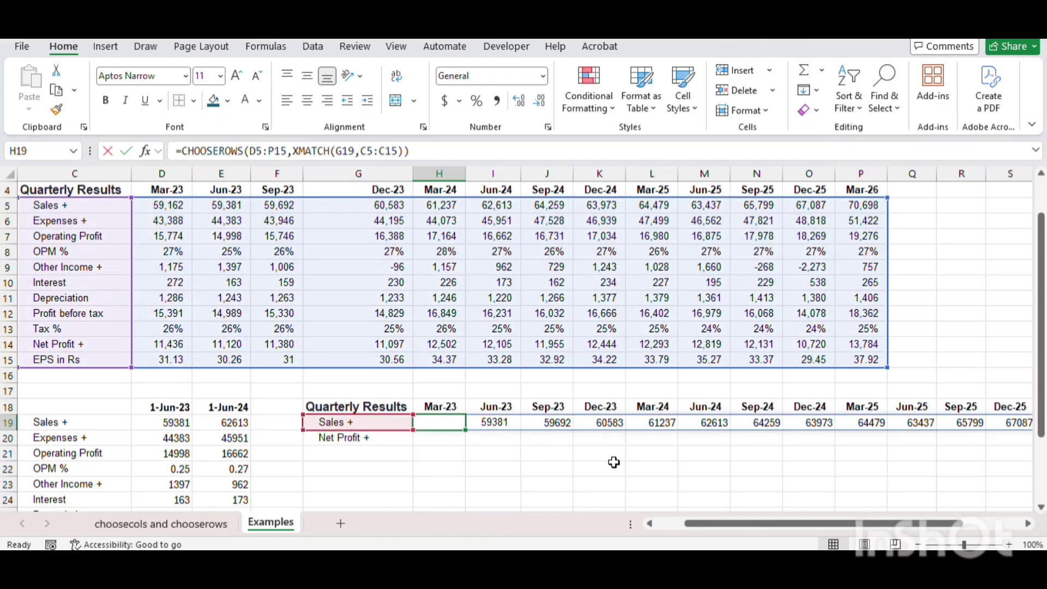
key("Left")
key("Left")
key("shift+Left")
key("shift+Left")
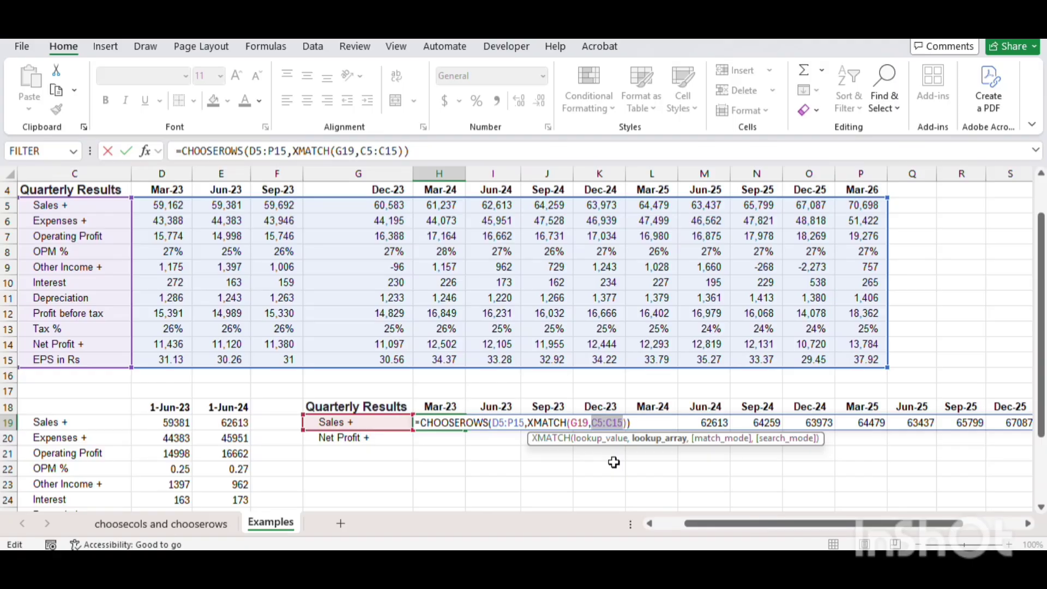
key("F4")
Step: Make the CHOOSEROWS array D5:P15 absolute in H19 and fill the formula down to the Net Profit row in H20
key("Right")
key("Right")
key("Left")
key("shift+Left")
key("shift+Left")
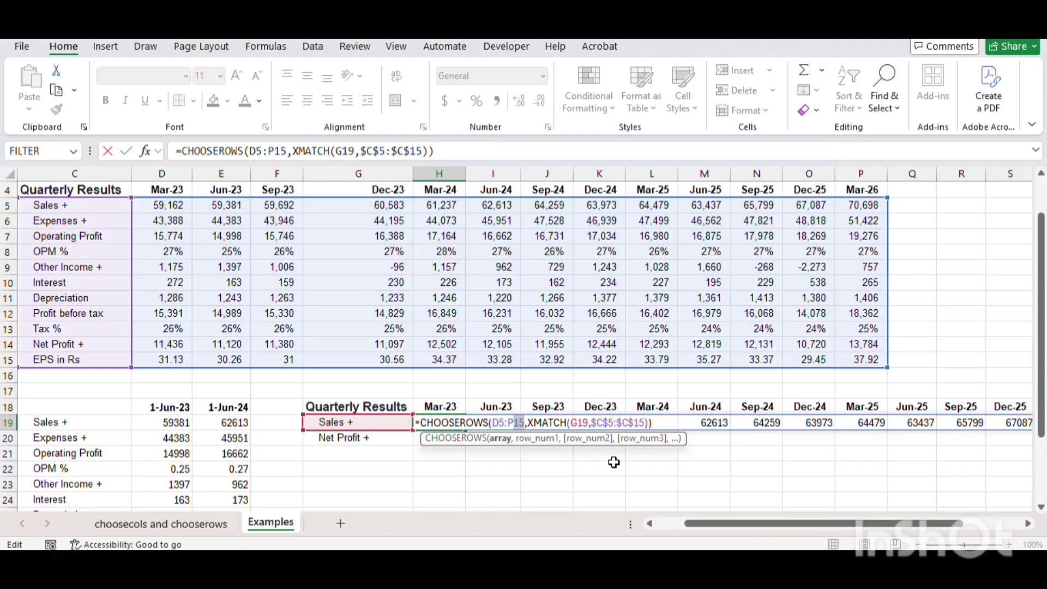
key("F4")
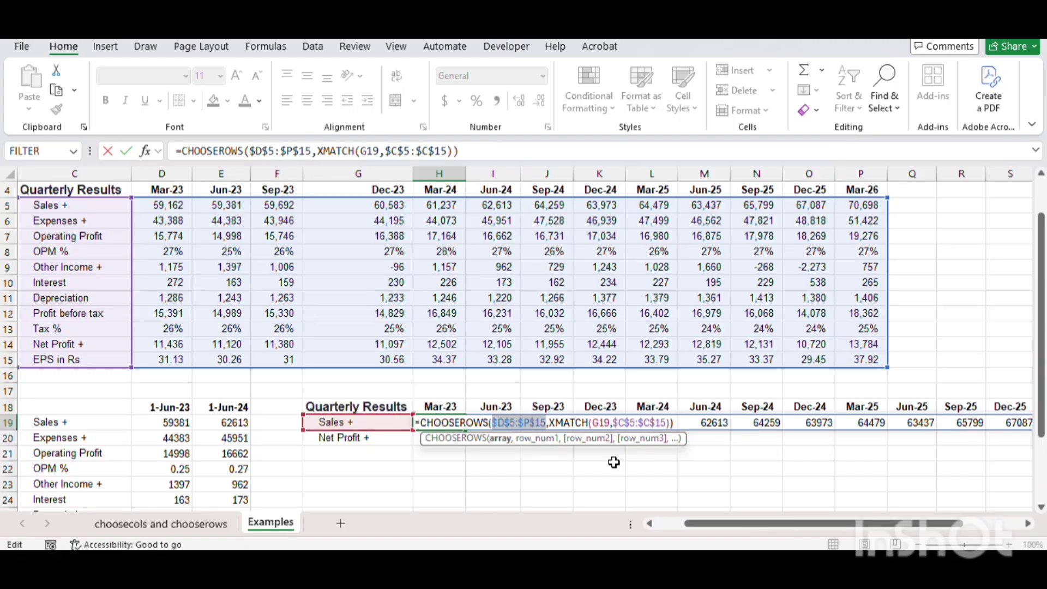
key("Return")
key("ctrl+d")
key("Down")
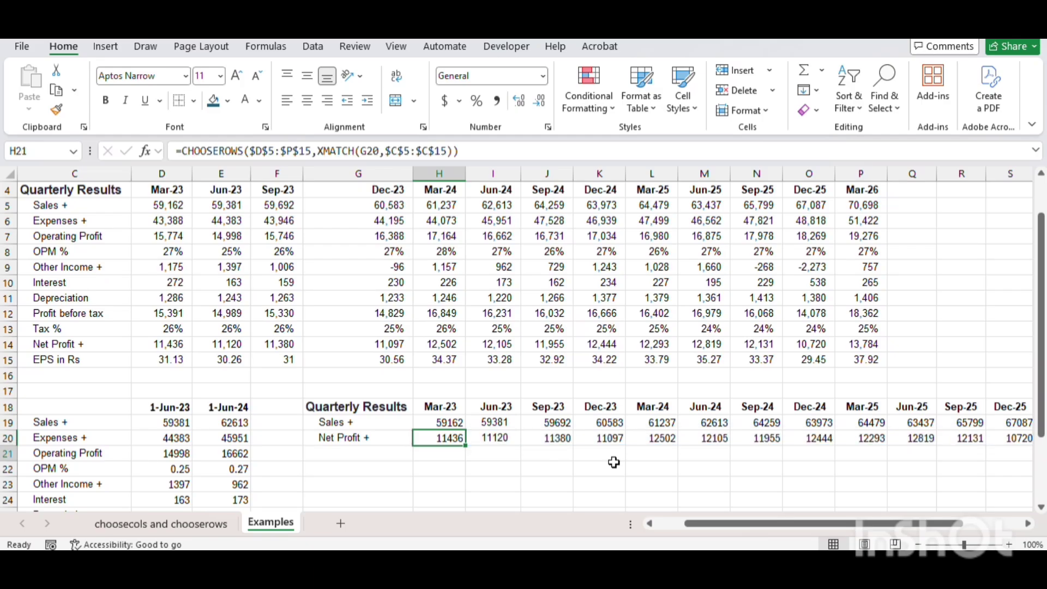
Step: Check the formula filled into H20 and compare the extracted Net Profit figures with the source Net Profit row
key("Up")
key("F2")
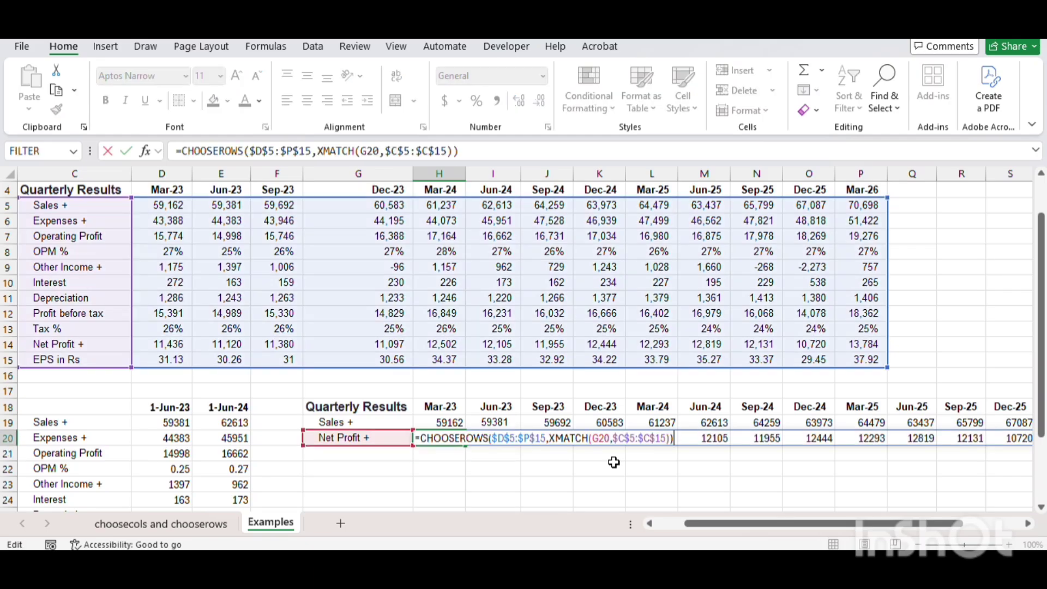
key("Escape")
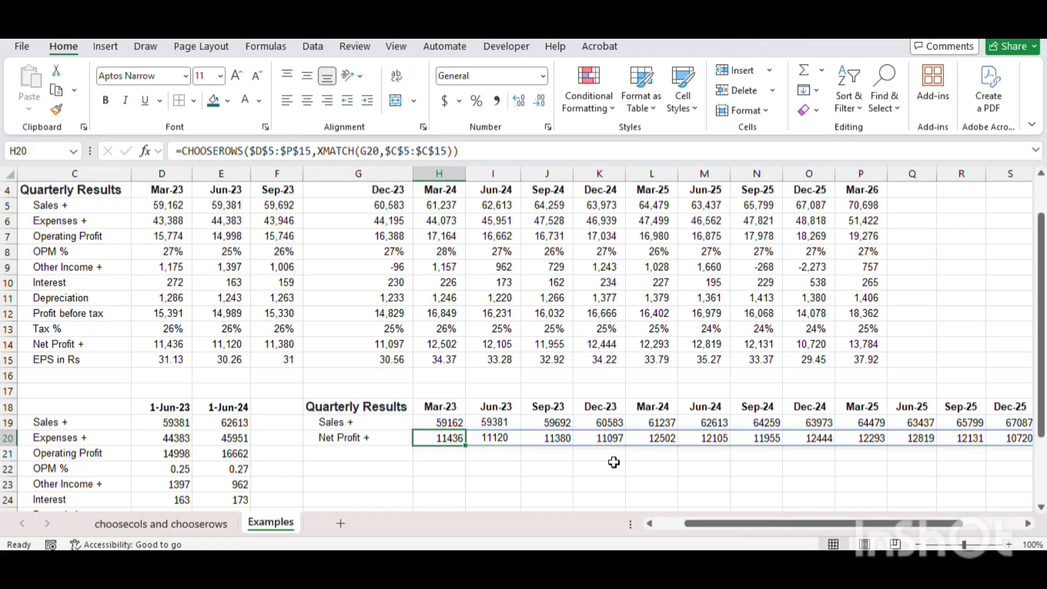
left_click_drag(141, 344, 255, 347)
left_click_drag(444, 437, 542, 447)
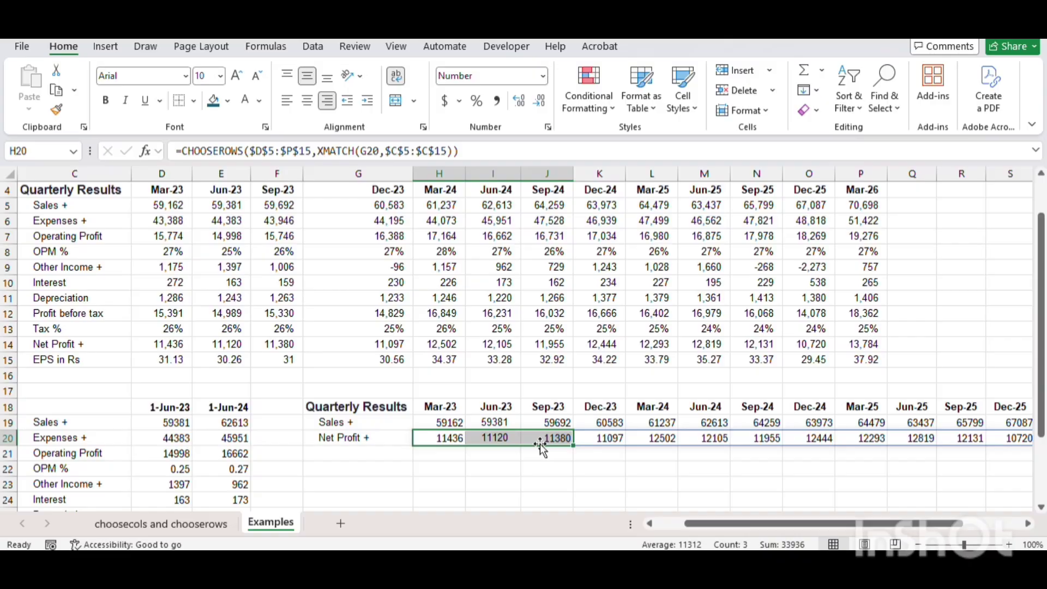
left_click(359, 439)
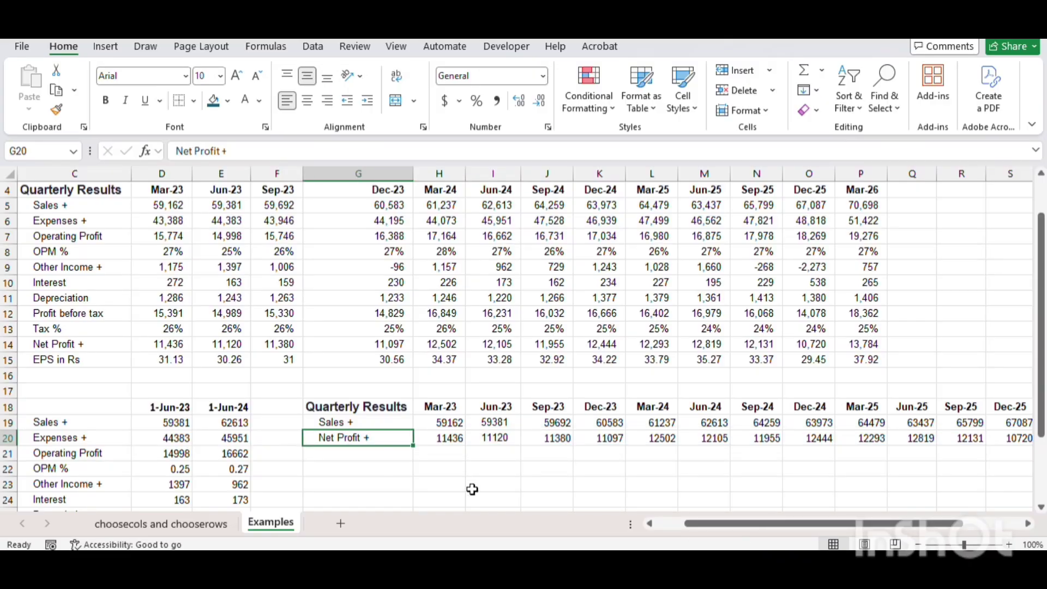
left_click(57, 360)
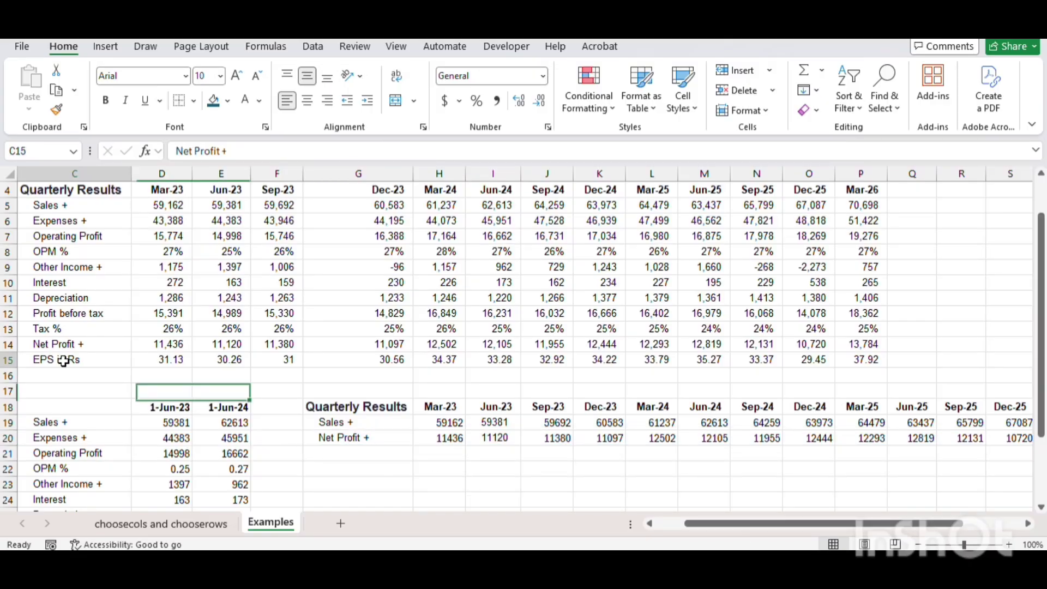
left_click(342, 438)
Step: Add a List data validation to the row label in G19, using the source labels C5:C15 as its source
left_click(390, 422)
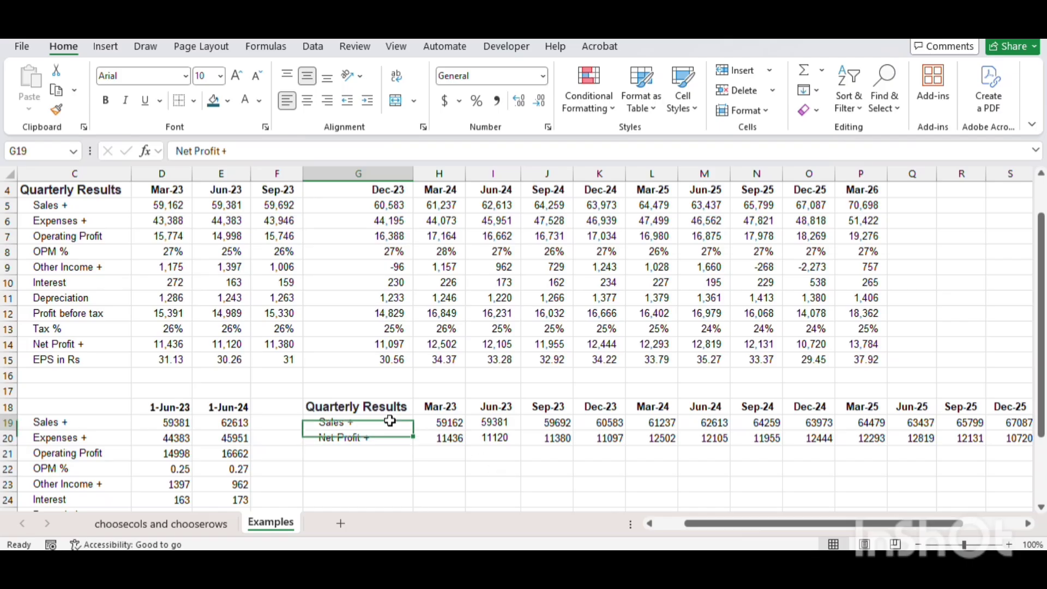
key("alt+a")
key("v")
key("v")
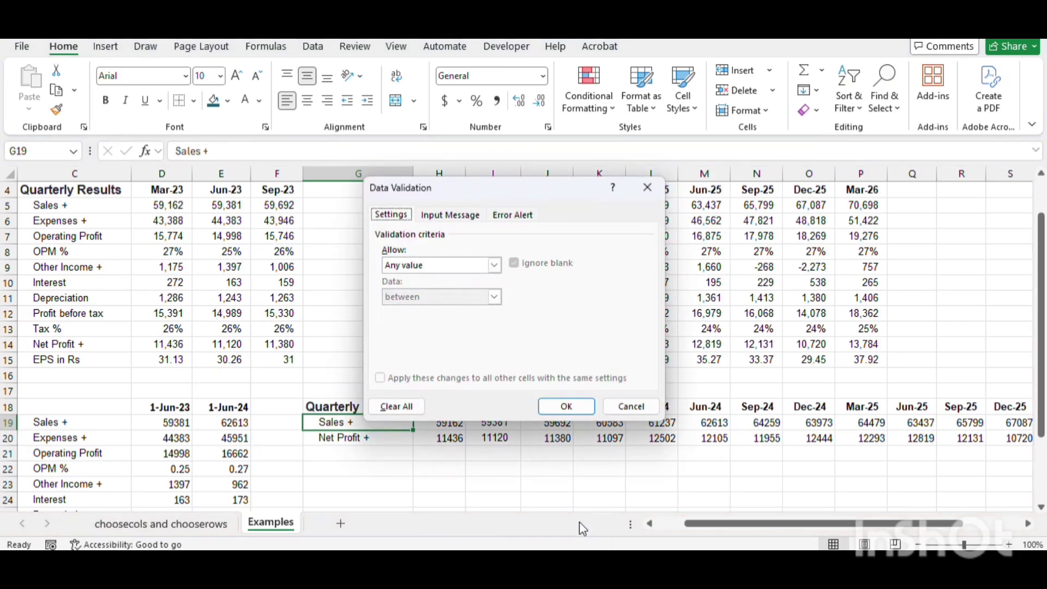
left_click(494, 265)
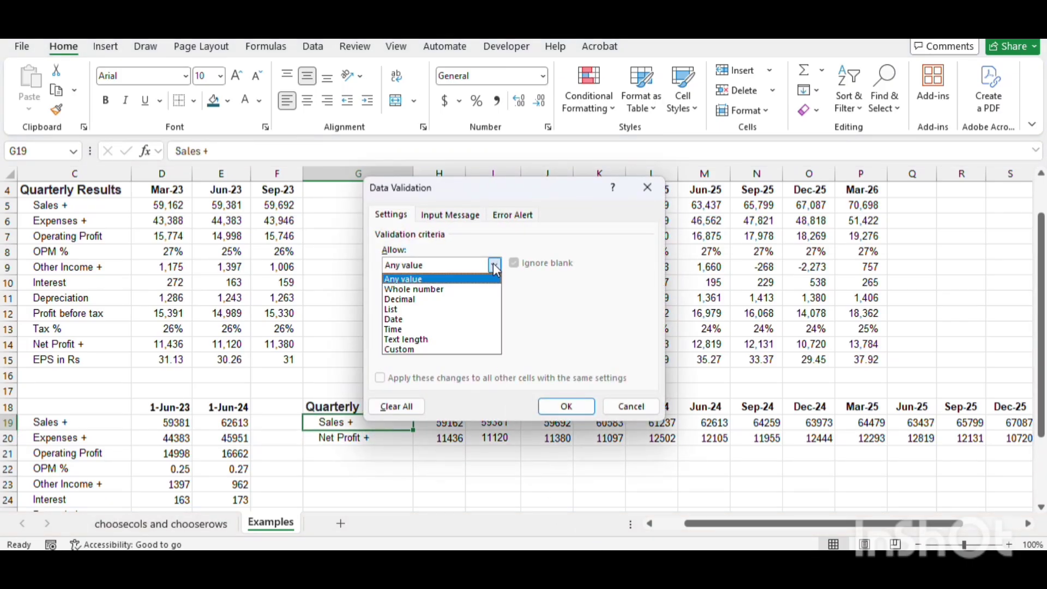
left_click(423, 310)
left_click(399, 328)
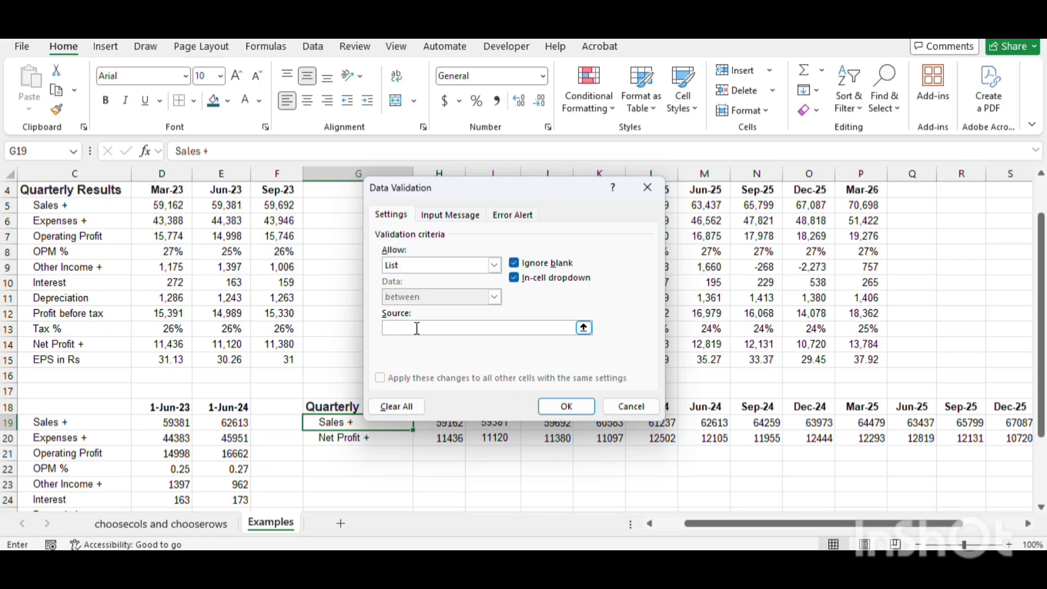
left_click_drag(102, 204, 106, 360)
left_click(566, 407)
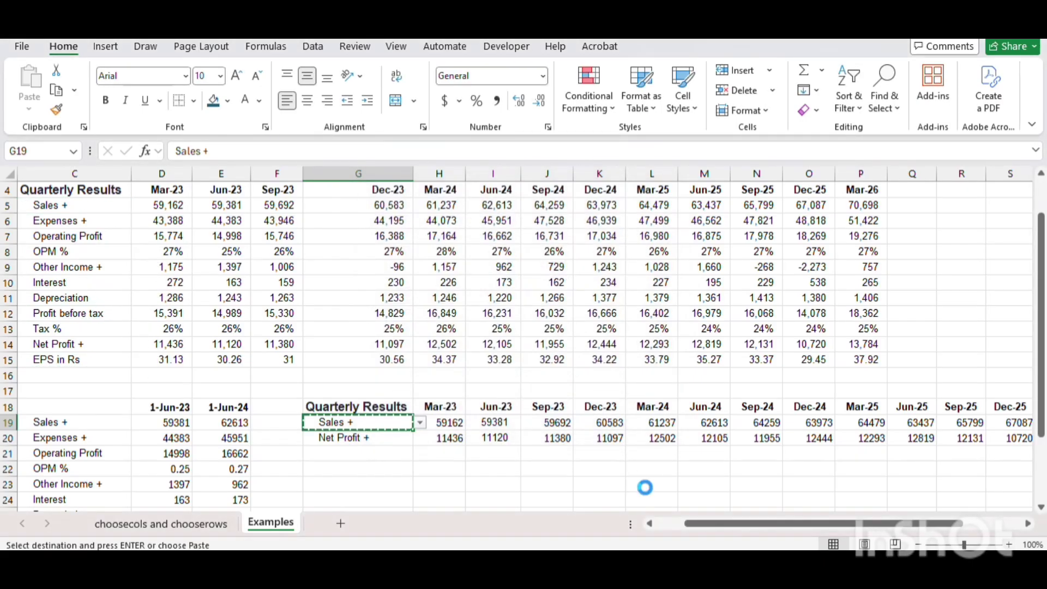
Step: Copy the dropdown cell G19 into G20
key("Down")
key("ctrl+v")
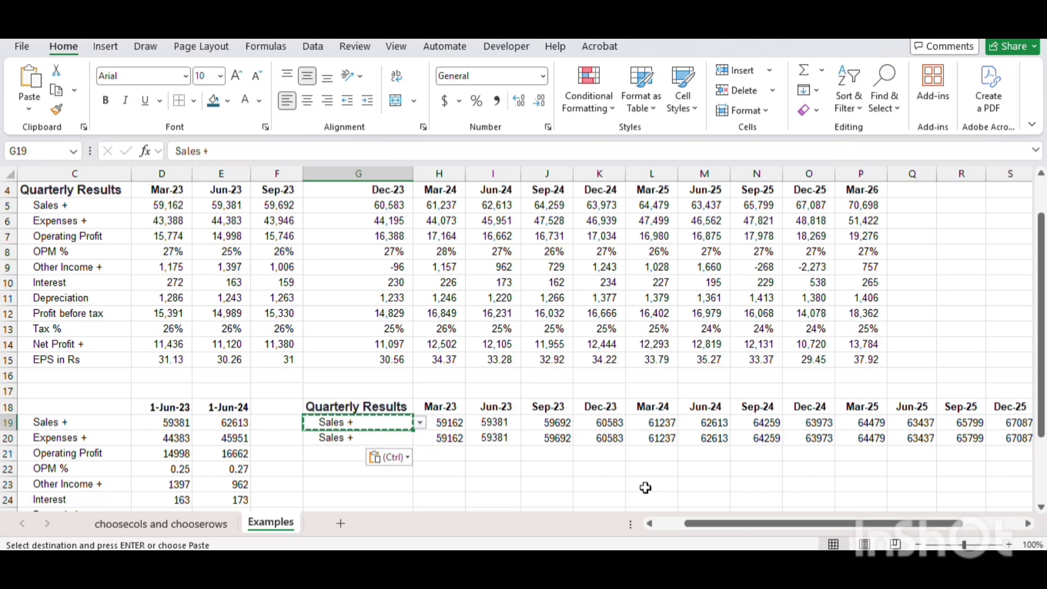
key("Escape")
Step: Choose Expenses + as the G20 label and compare the extracted figures with the source Expenses row
left_click(423, 438)
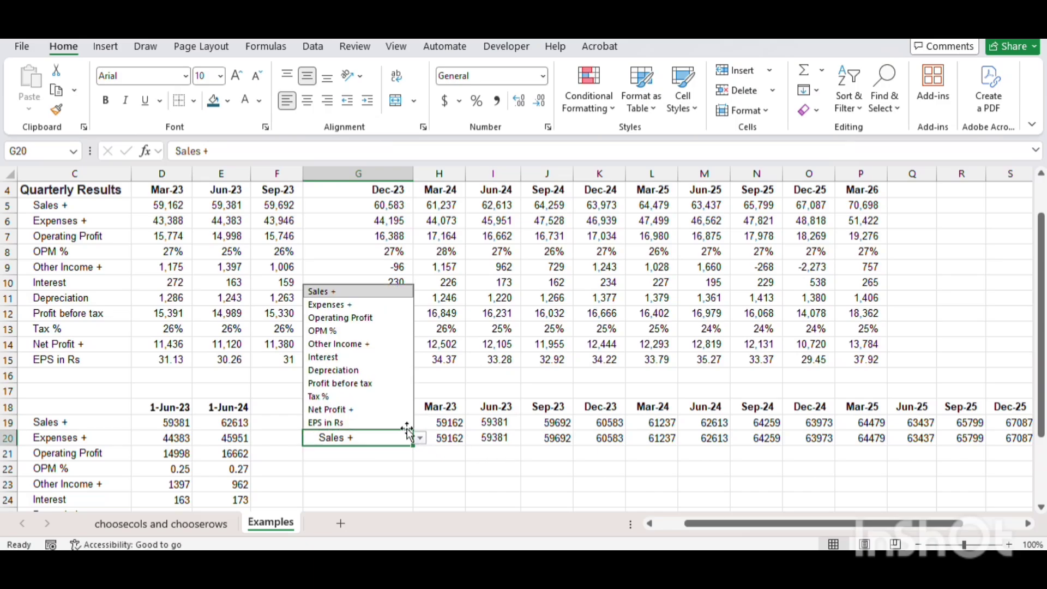
left_click(345, 303)
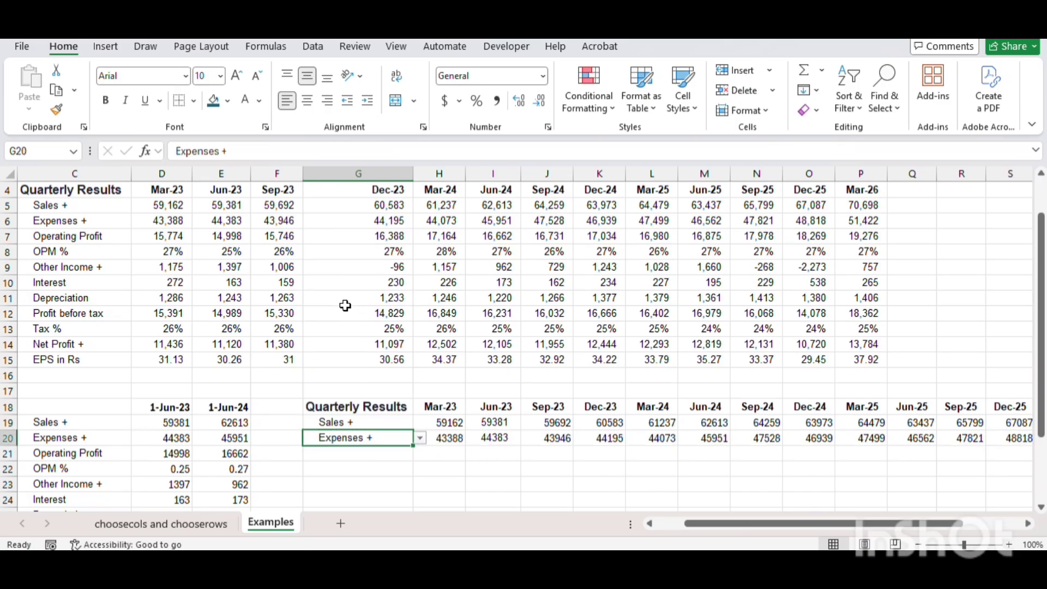
left_click(429, 472)
left_click(450, 439)
left_click_drag(173, 221, 278, 220)
left_click(381, 468)
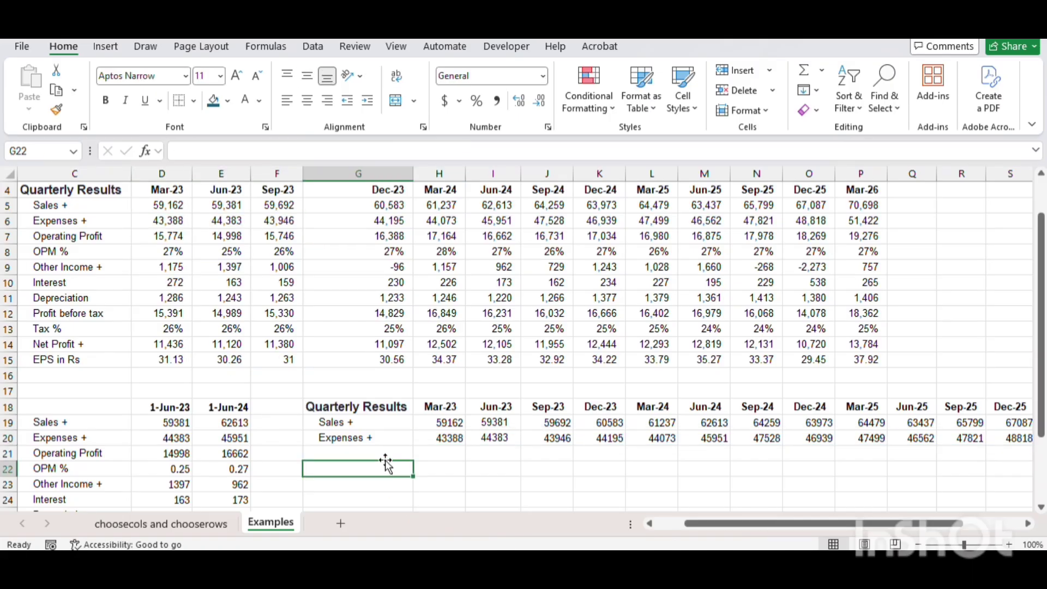
Step: Choose Profit before tax as the G20 label and compare the extracted figures with the source row D12:P12
left_click(398, 421)
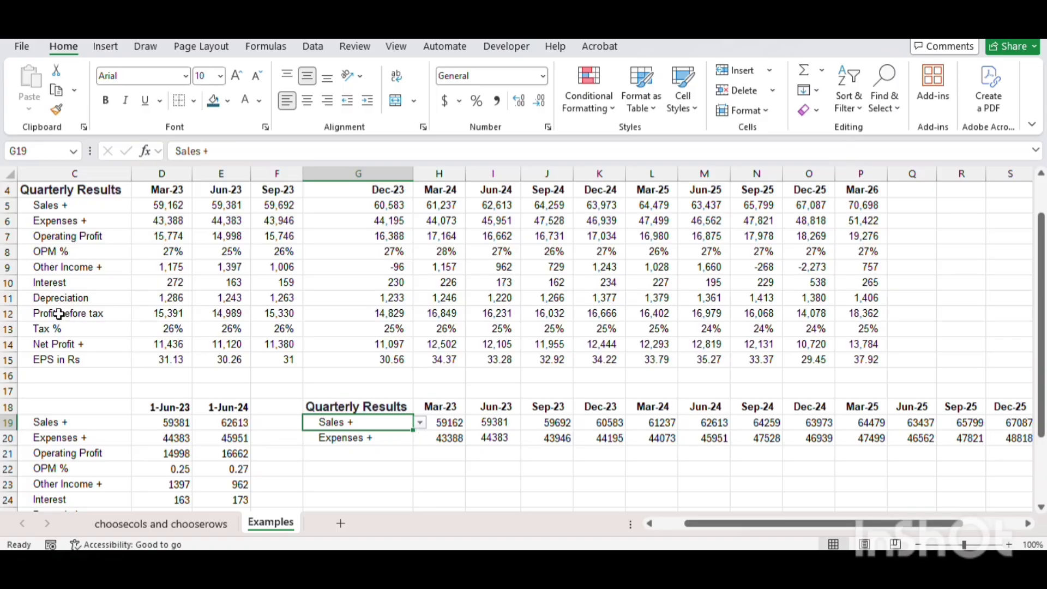
left_click(59, 314)
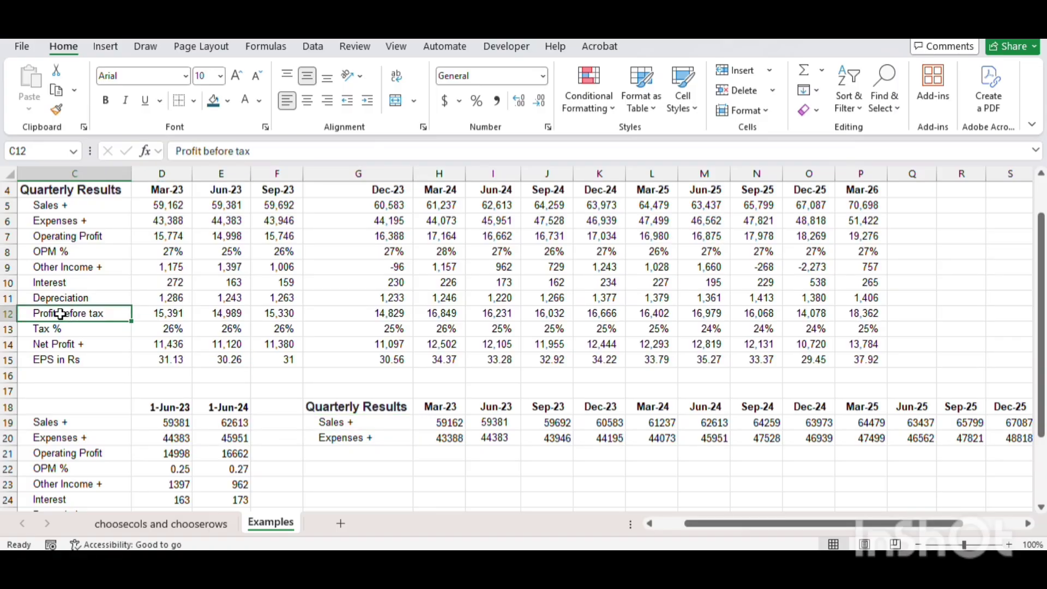
left_click(408, 437)
left_click(419, 438)
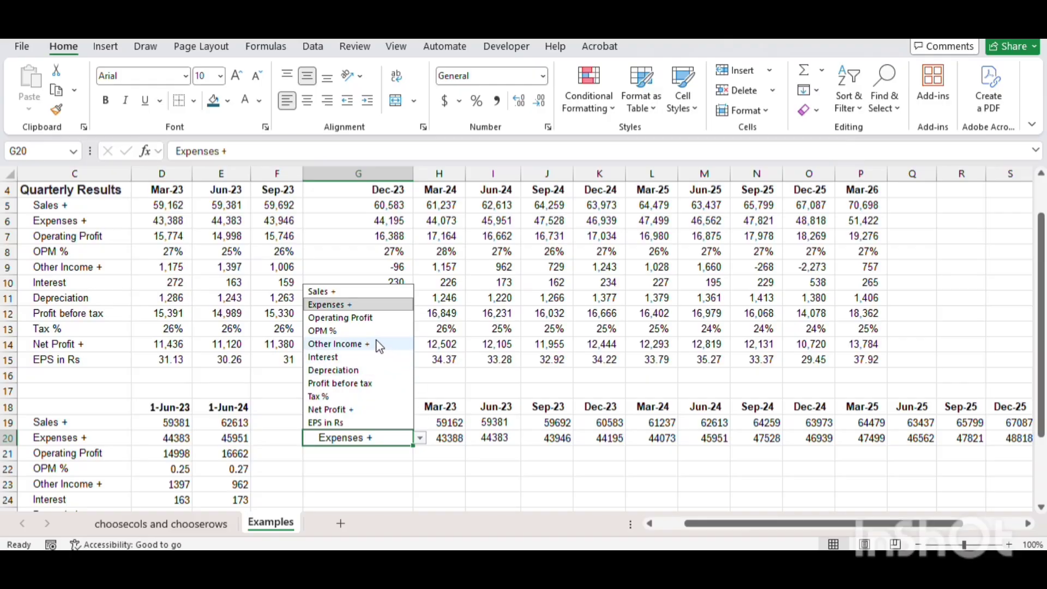
left_click(355, 383)
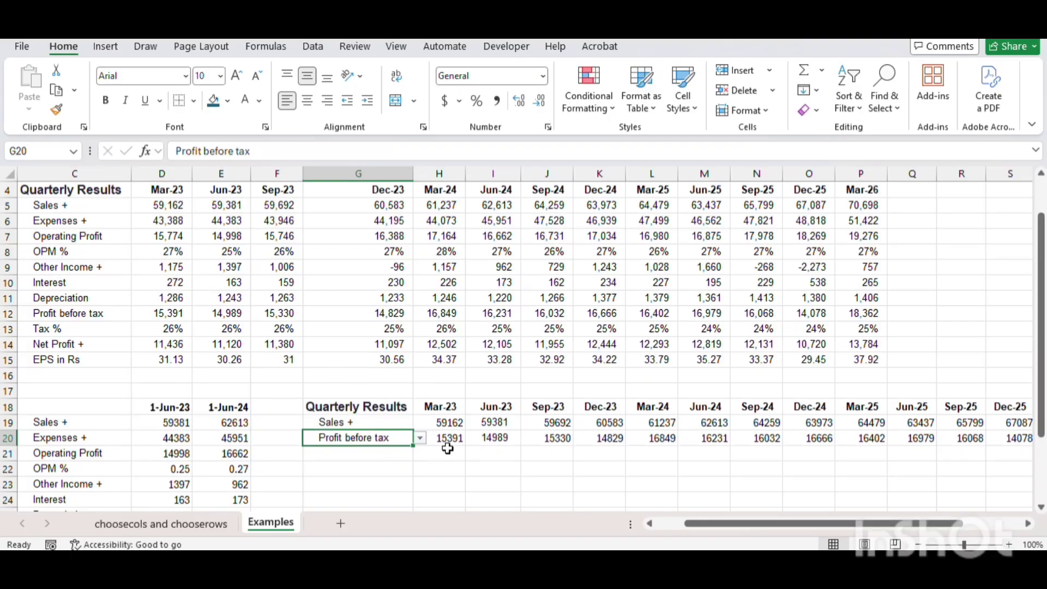
key("Right")
left_click_drag(146, 317, 873, 315)
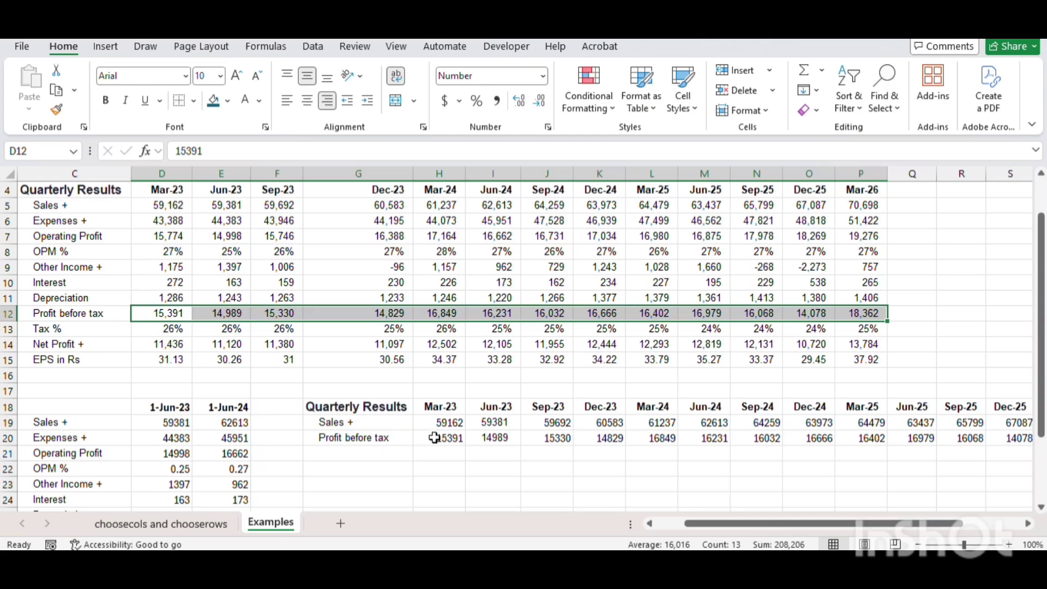
left_click_drag(434, 438, 711, 443)
left_click(547, 469)
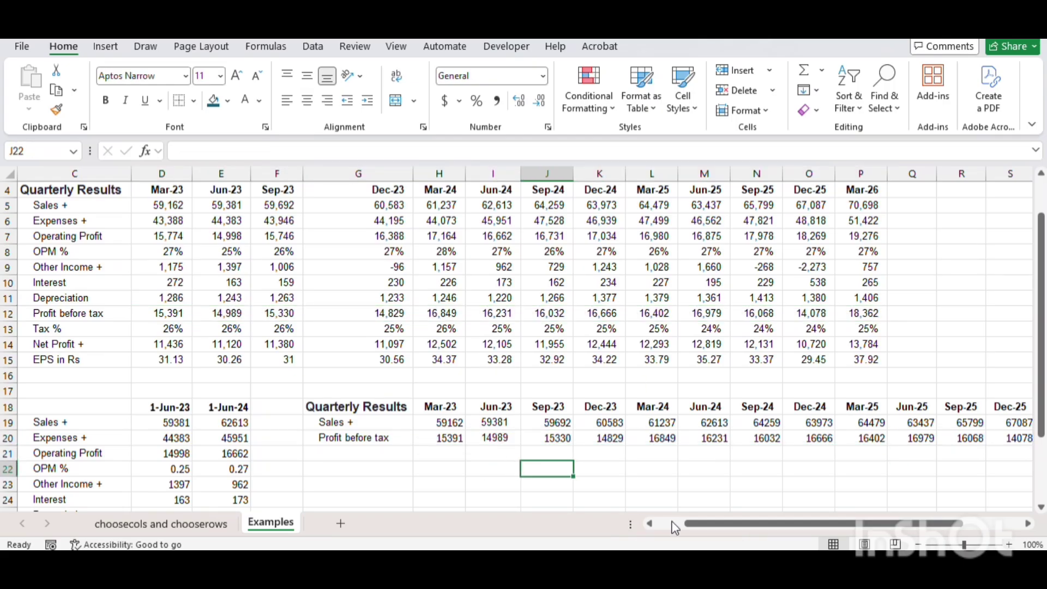
Step: Return to the choosecols and chooserows sheet and select its title cell A1
left_click_drag(687, 523, 613, 532)
scroll(504, 408, "up", 1)
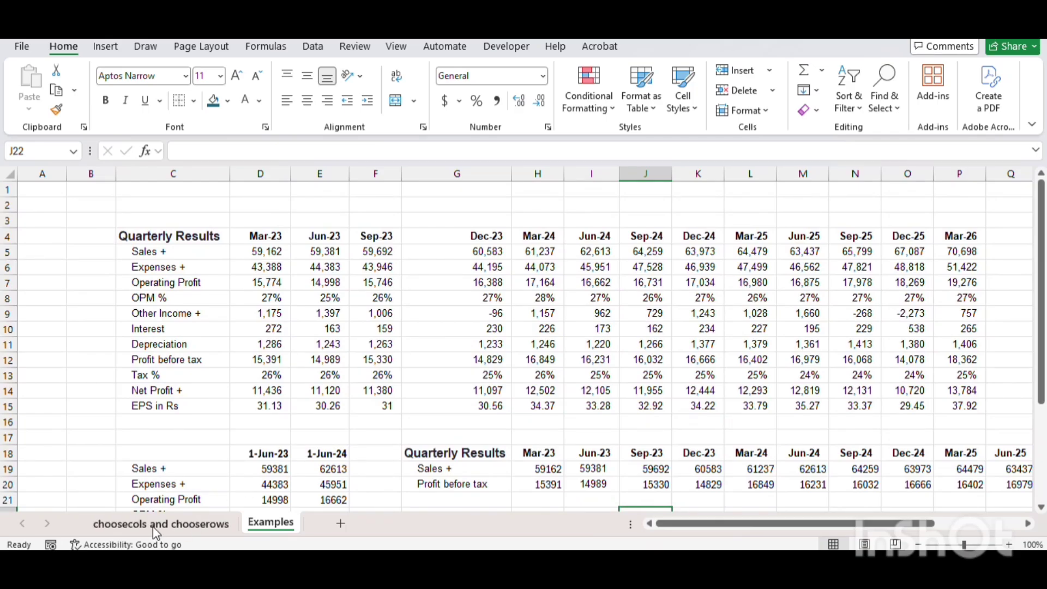
left_click(153, 525)
left_click(451, 287)
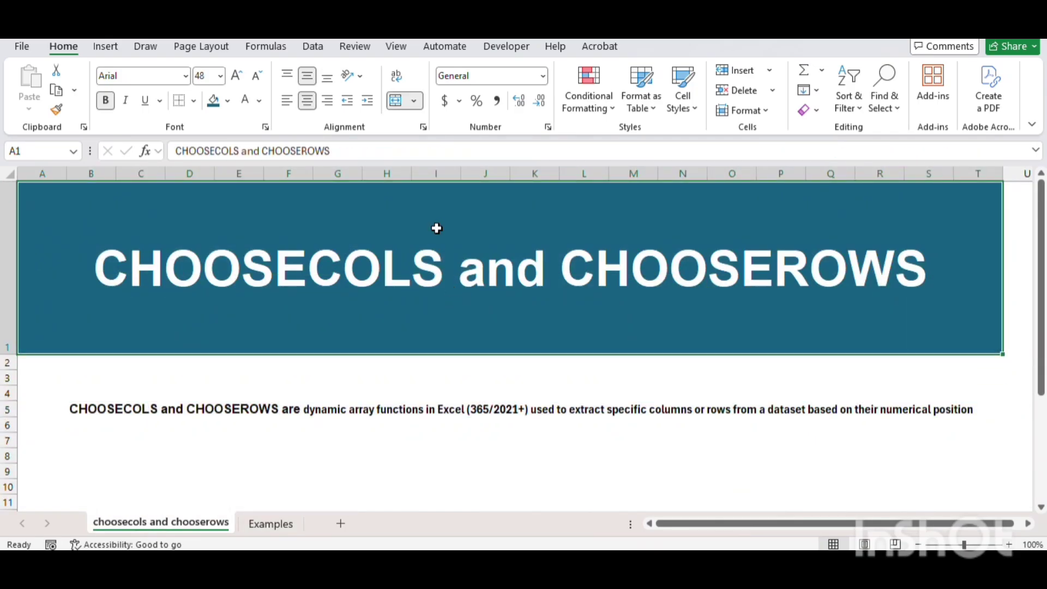